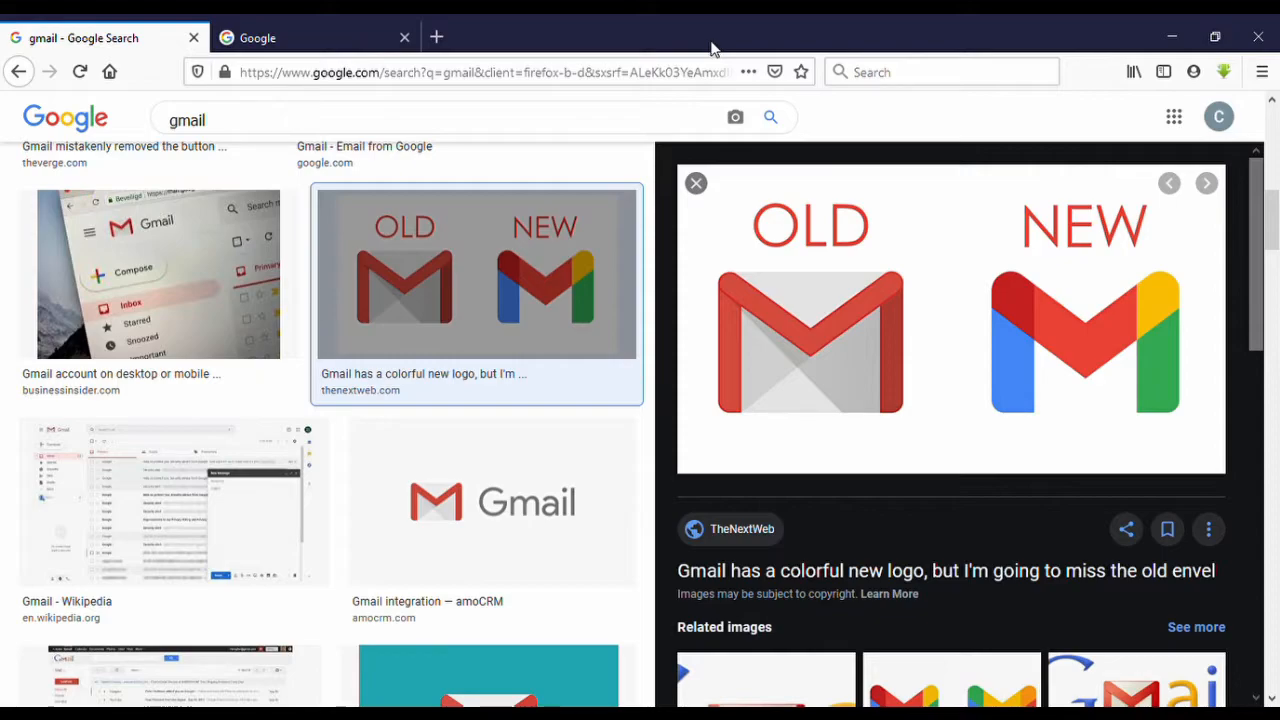
# Step: Search Google for 'create google account' and open the Create your Google Account form
pyautogui.scroll(-2, 615, 188)
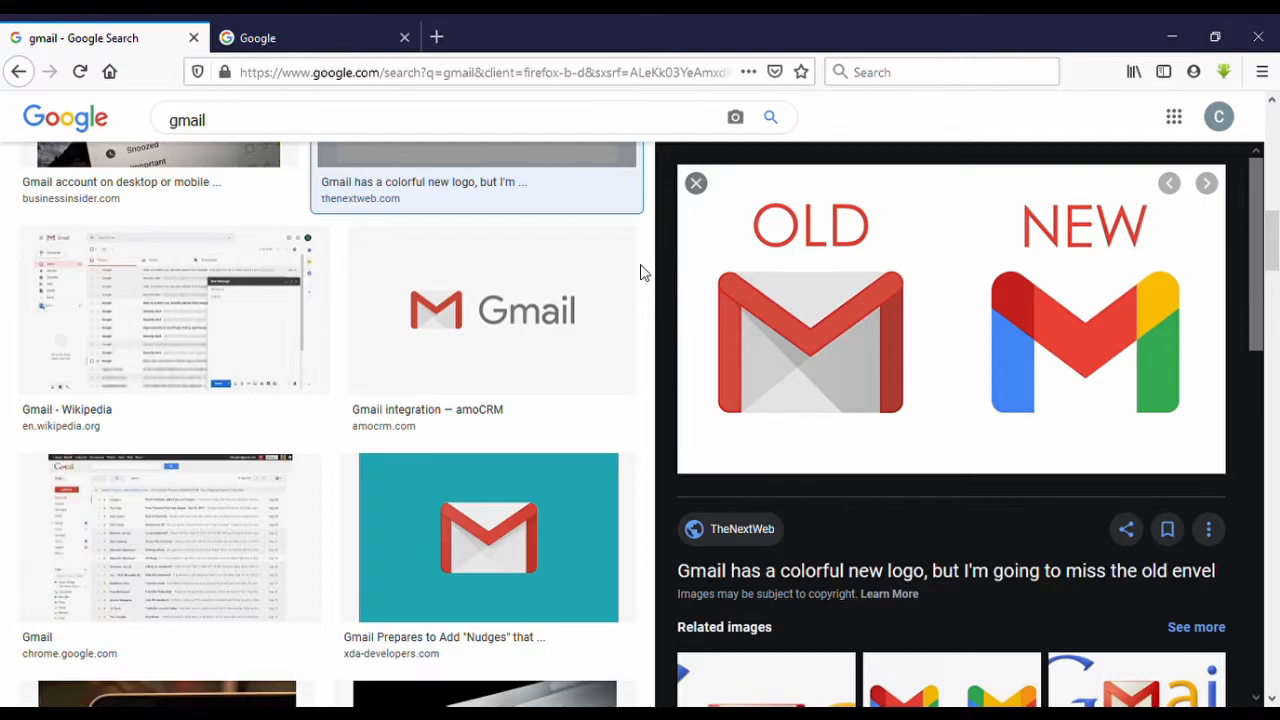
pyautogui.scroll(2, 641, 271)
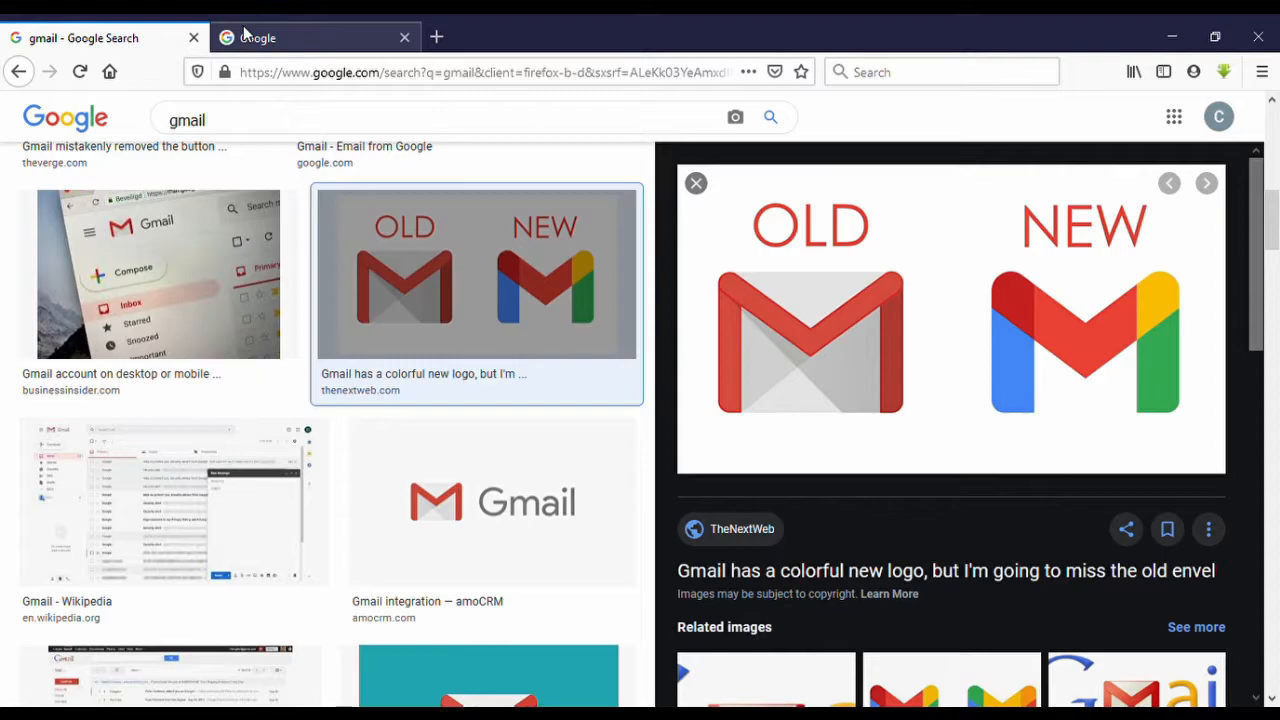
pyautogui.scroll(2, 560, 380)
pyautogui.click(310, 45)
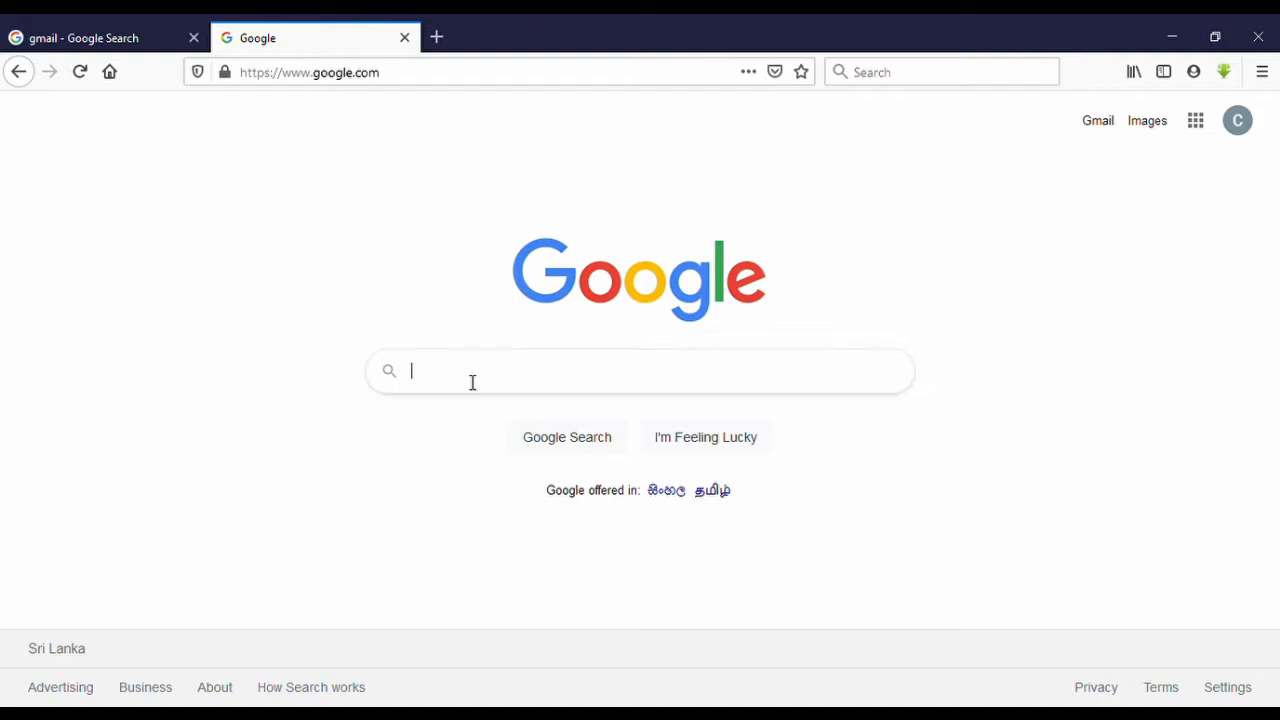
pyautogui.write('cre')
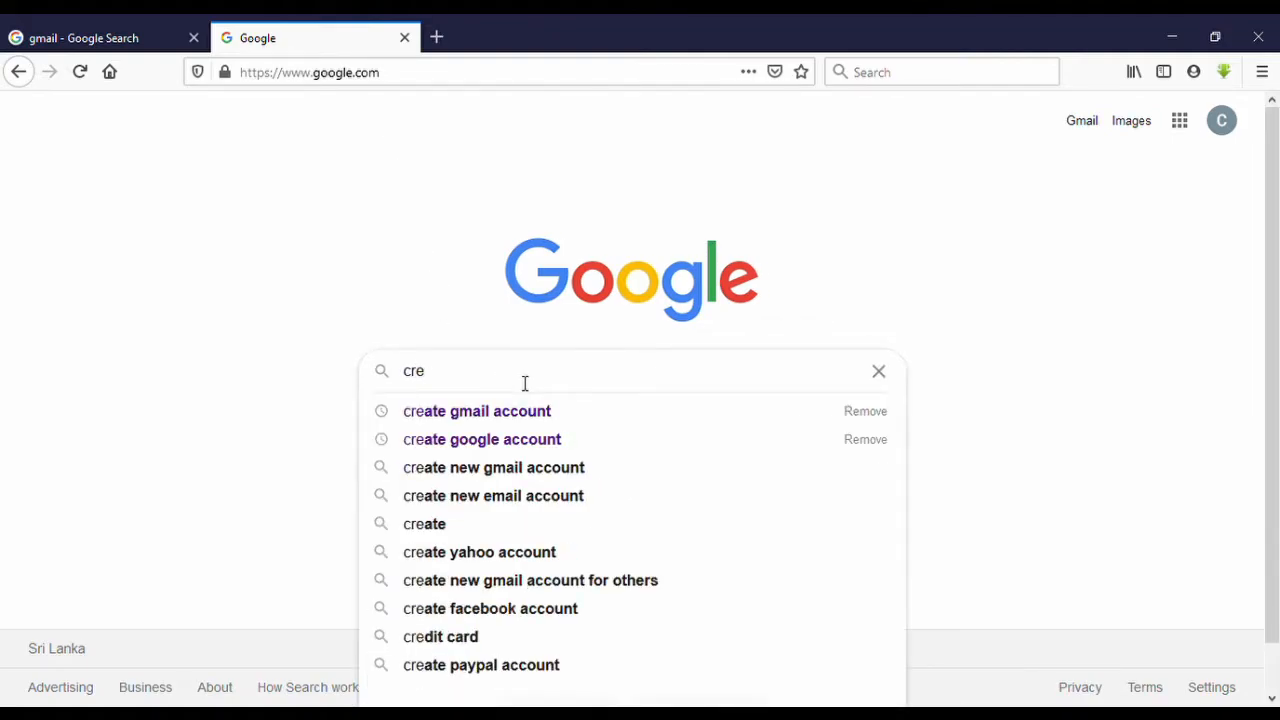
pyautogui.click(511, 443)
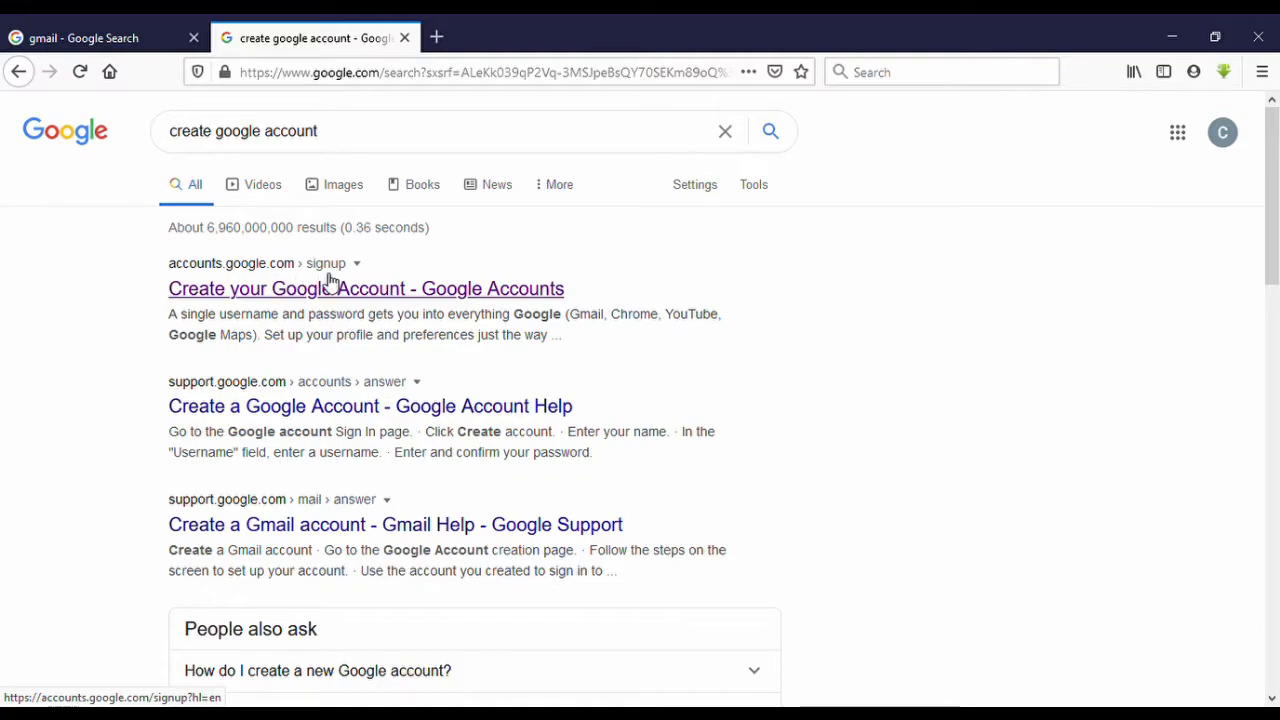
pyautogui.click(370, 305)
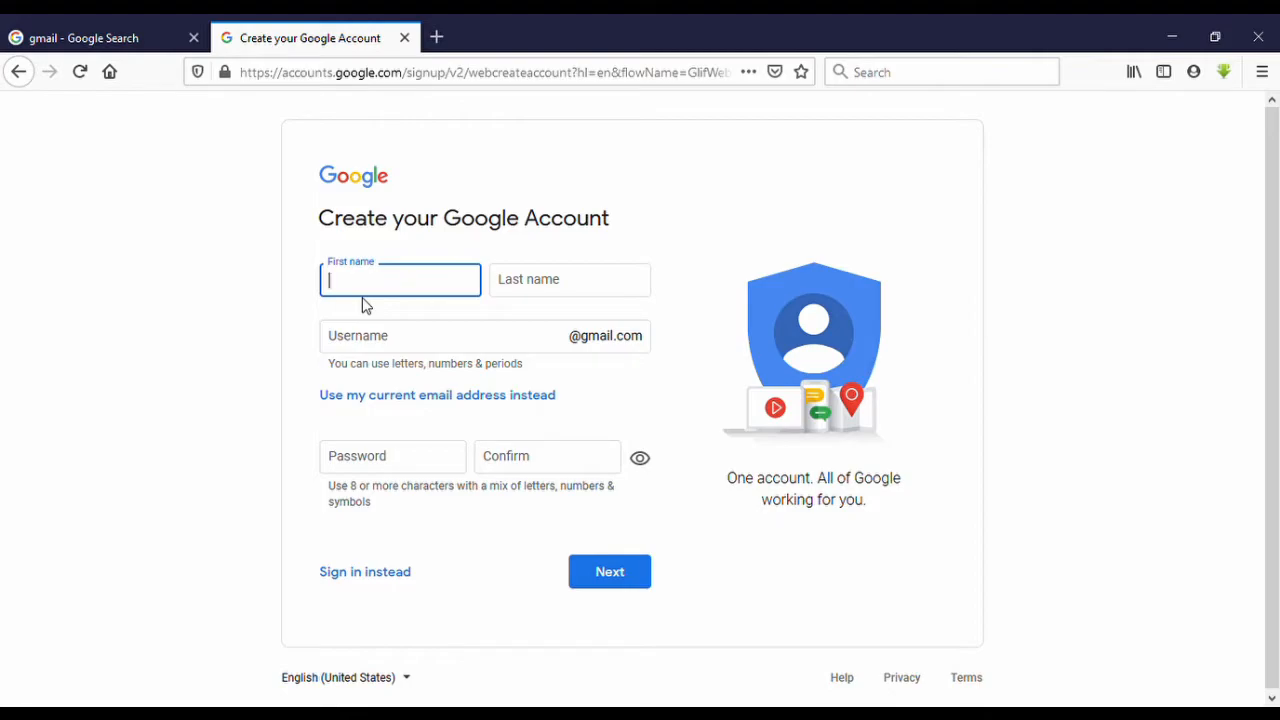
# Step: Enter the new user's first name and last name in the sign-up form
pyautogui.click(535, 298)
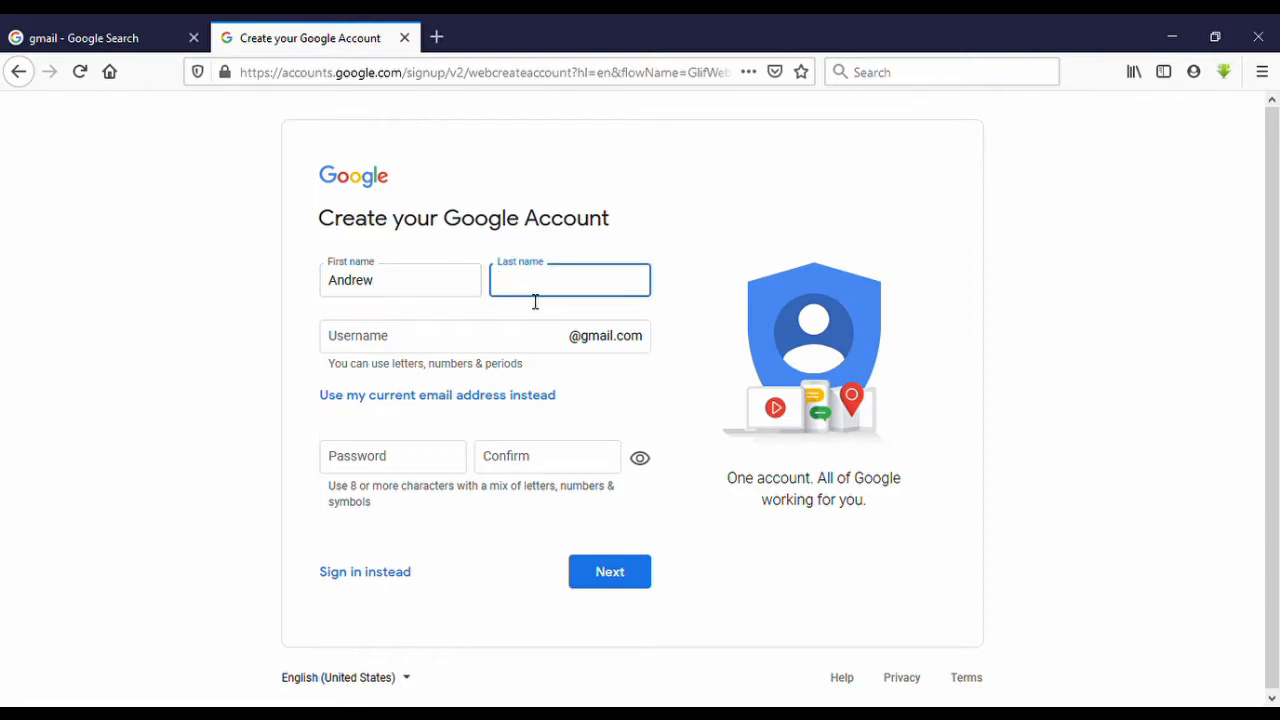
pyautogui.click(475, 348)
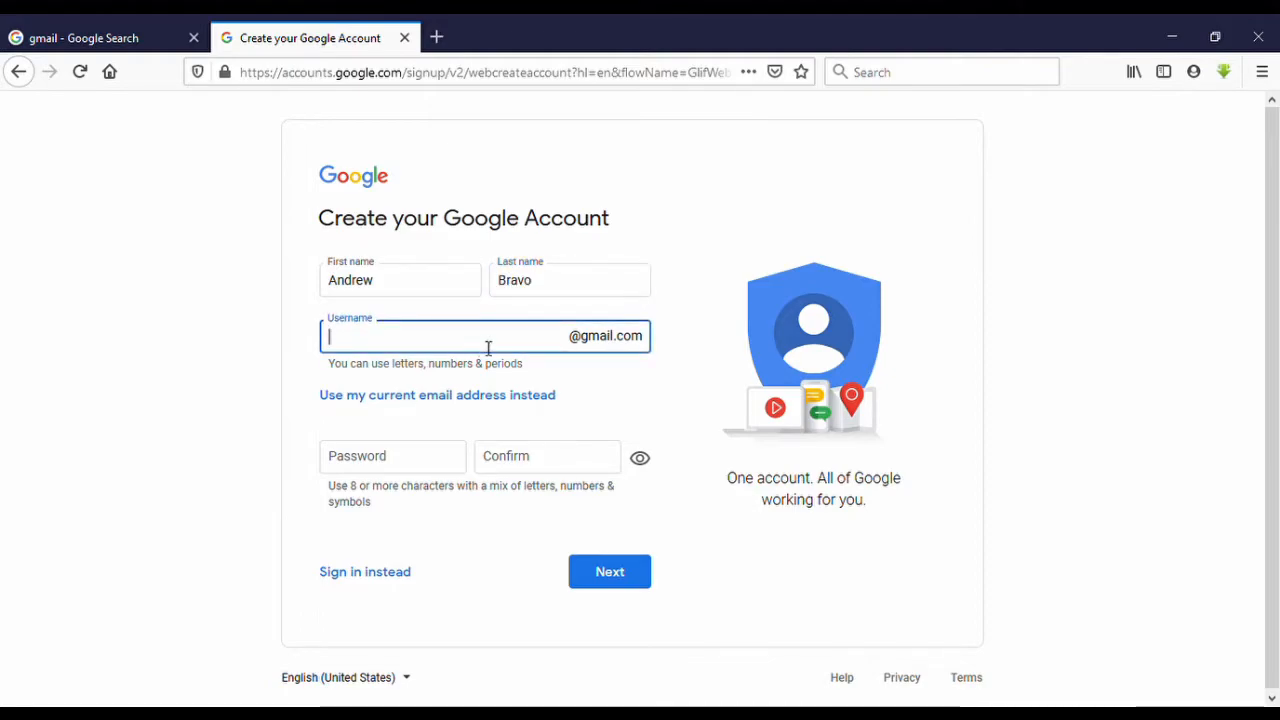
pyautogui.click(675, 290)
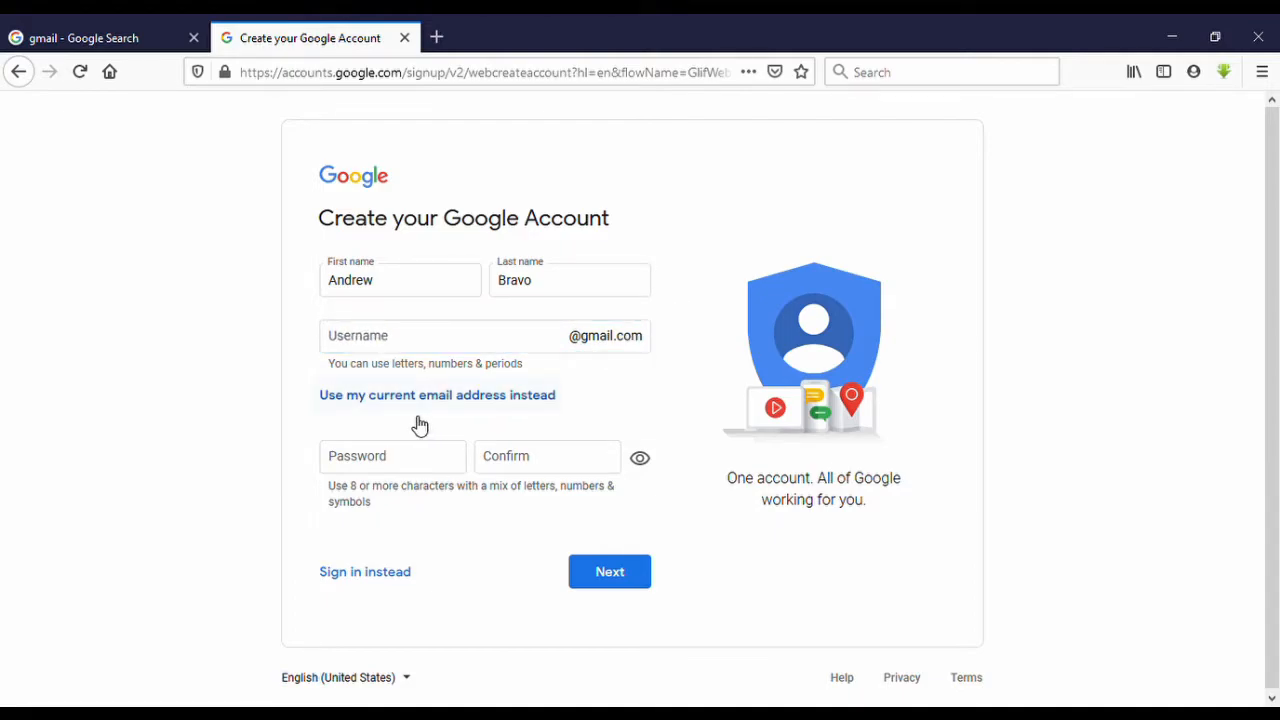
# Step: Choose a Gmail username, appending '2021' after the first choice is reported taken
pyautogui.click(428, 353)
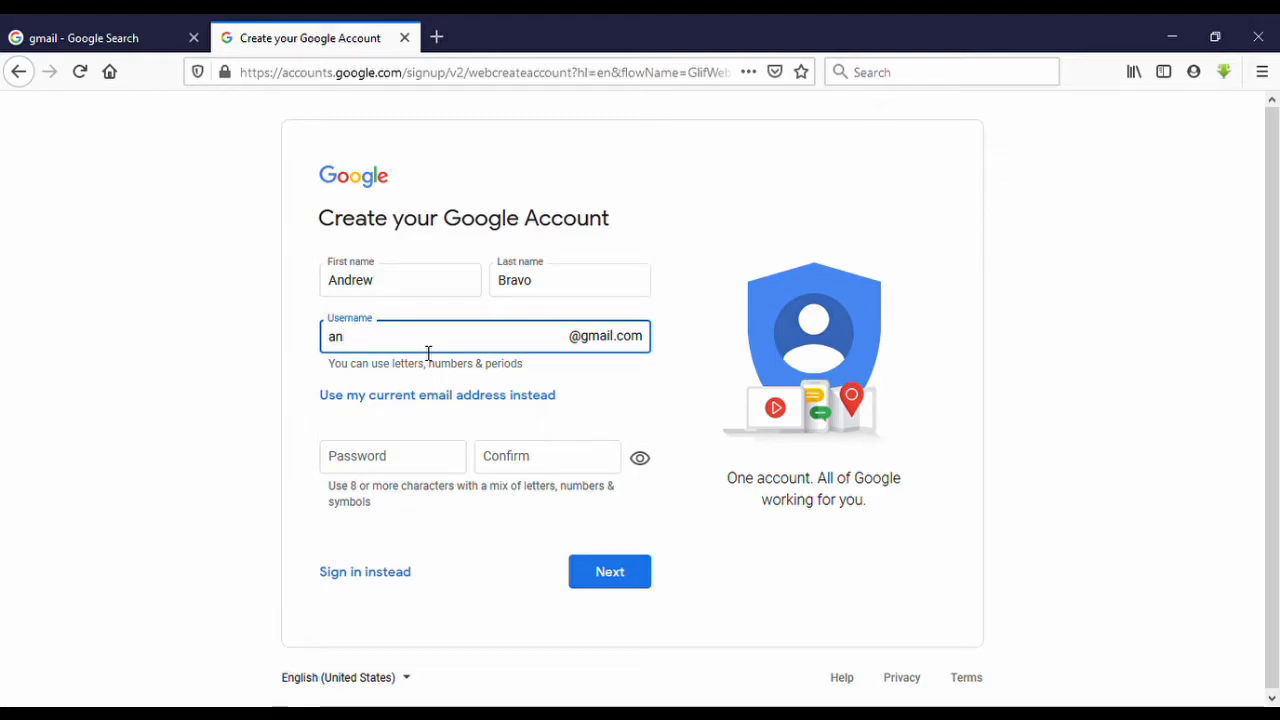
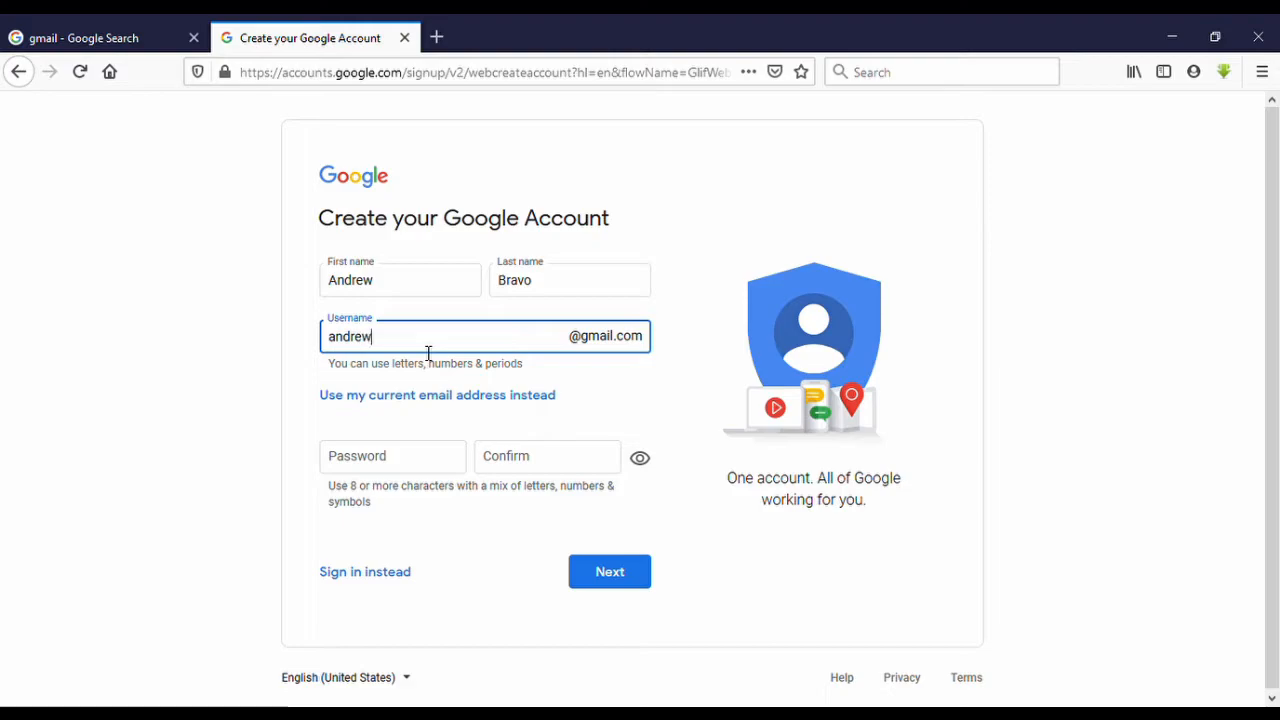
pyautogui.click(251, 448)
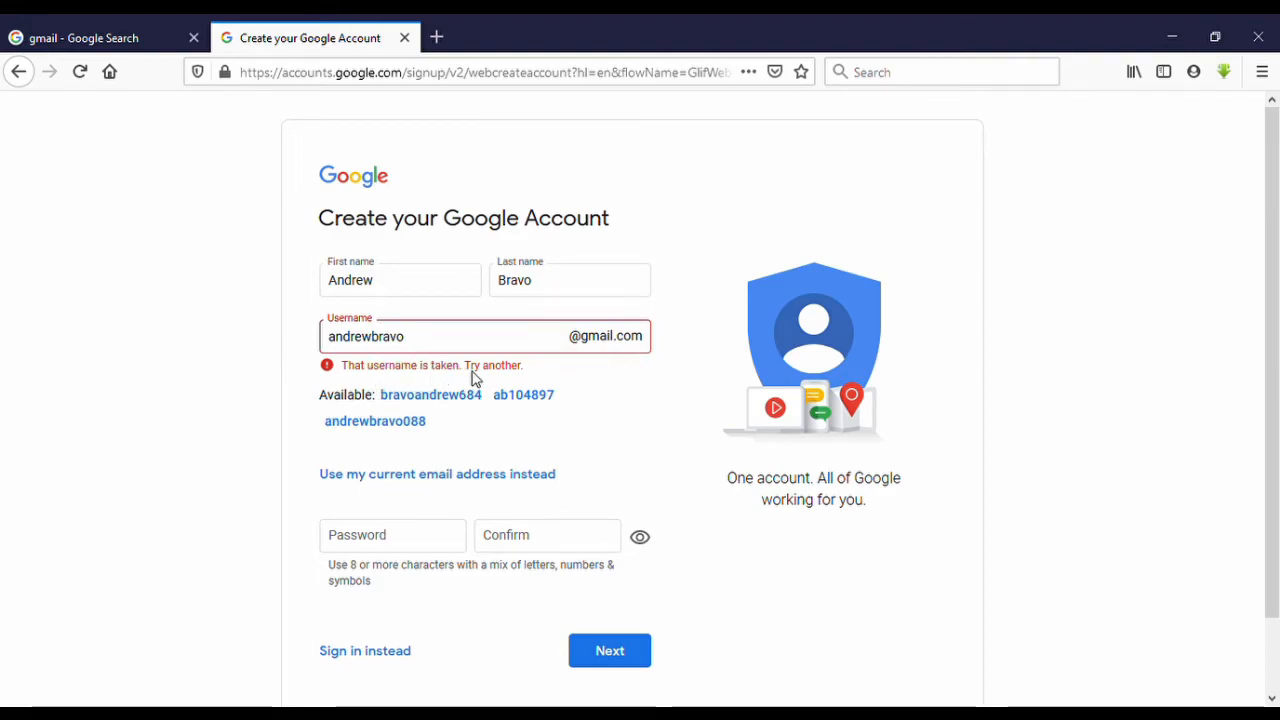
pyautogui.click(414, 347)
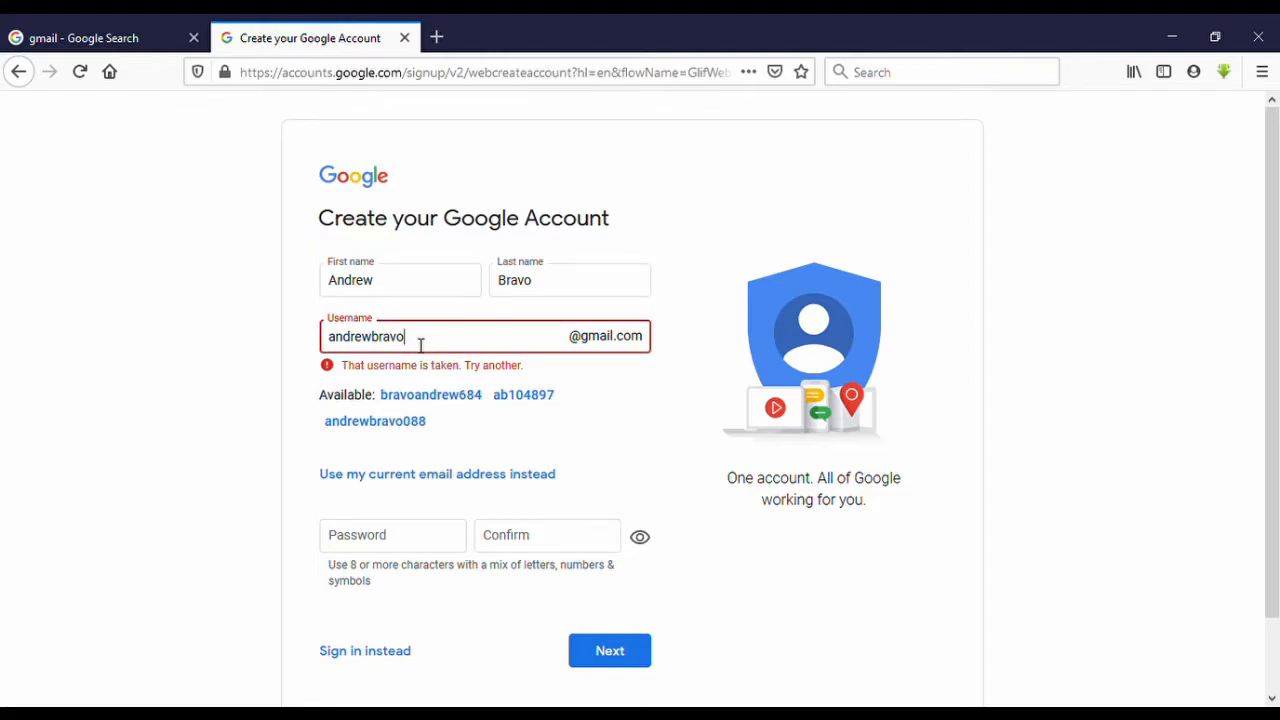
pyautogui.click(243, 375)
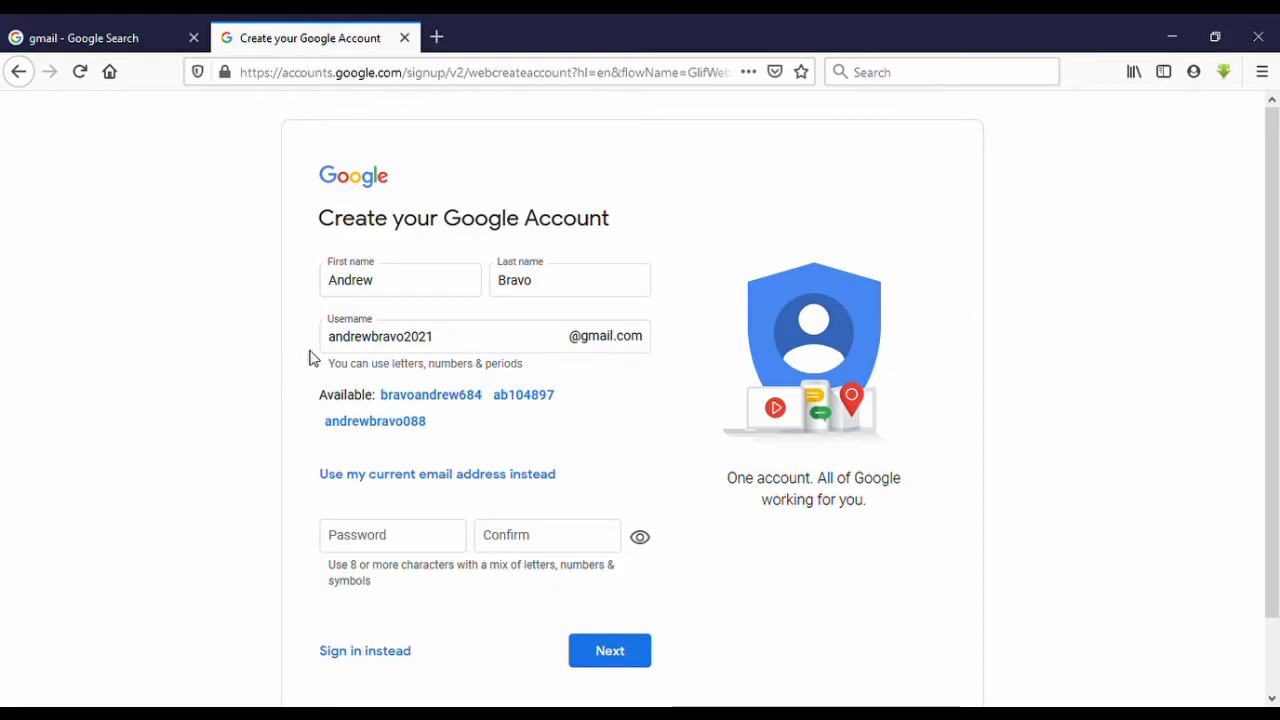
pyautogui.scroll(-2, 390, 358)
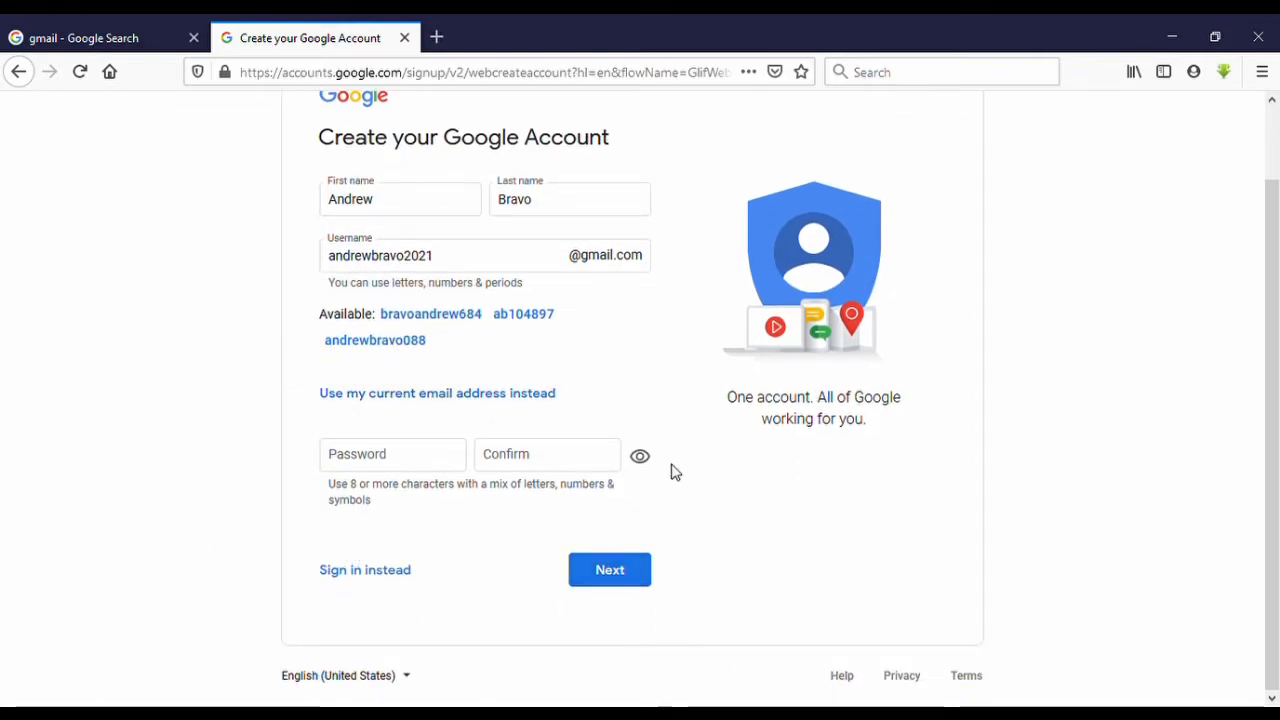
pyautogui.scroll(2, 666, 474)
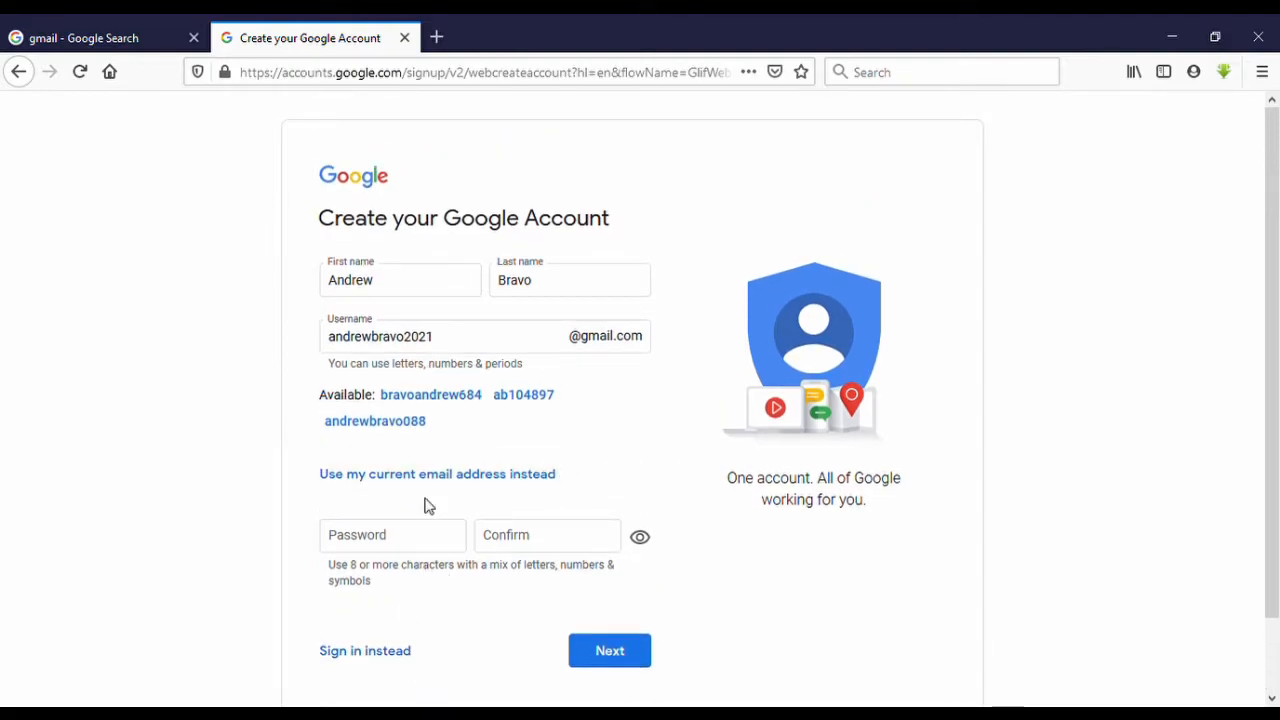
# Step: Enter a password and its confirmation, then submit the name, username and password
pyautogui.scroll(-2, 424, 505)
pyautogui.click(408, 471)
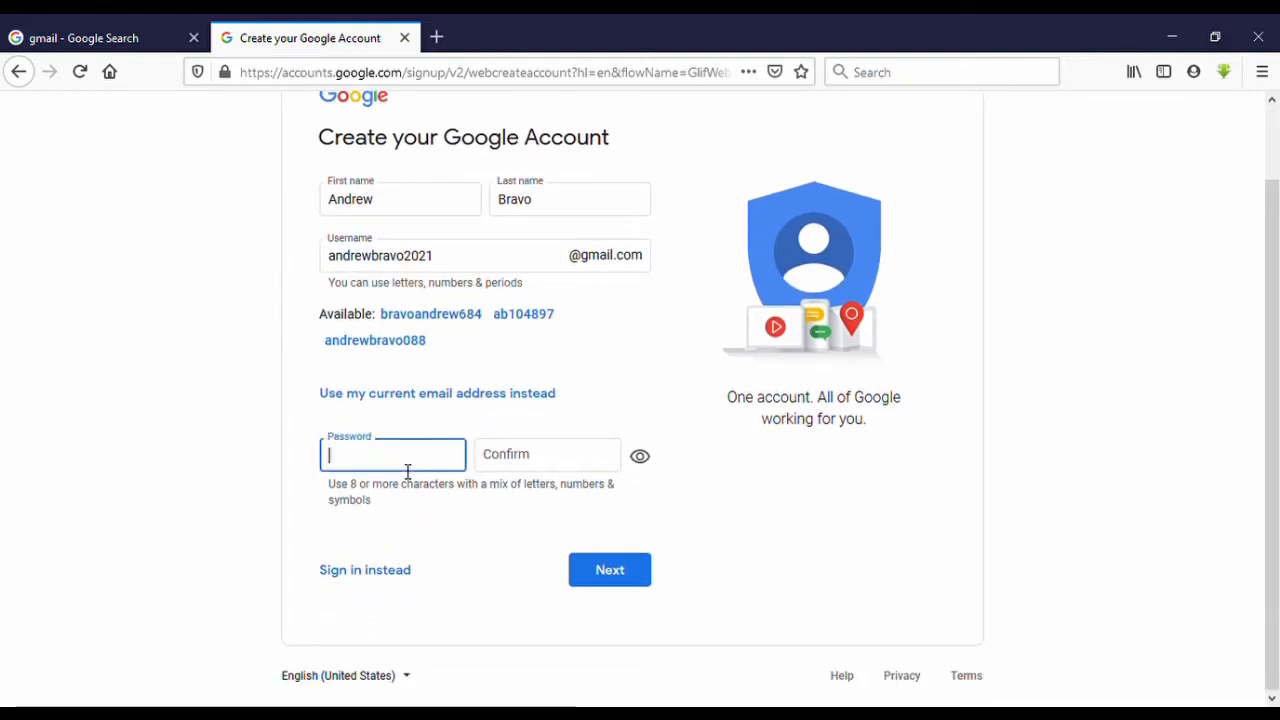
pyautogui.click(95, 488)
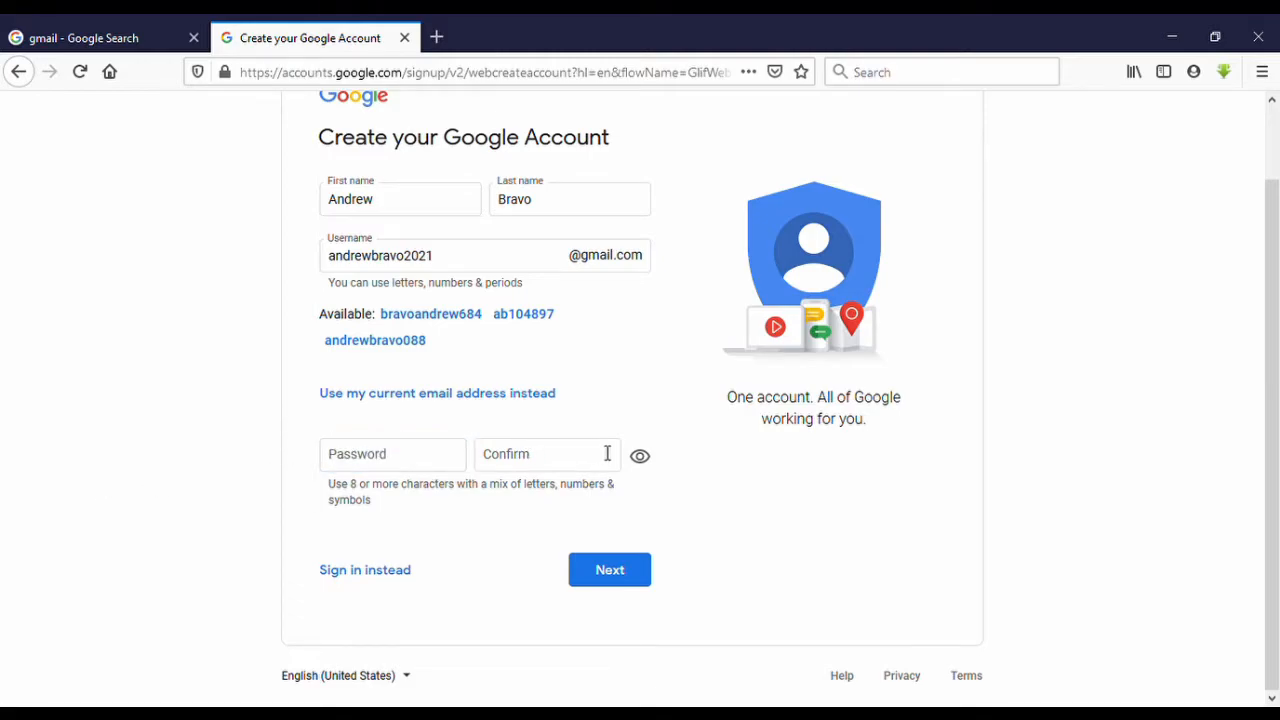
pyautogui.click(421, 469)
pyautogui.write('a')
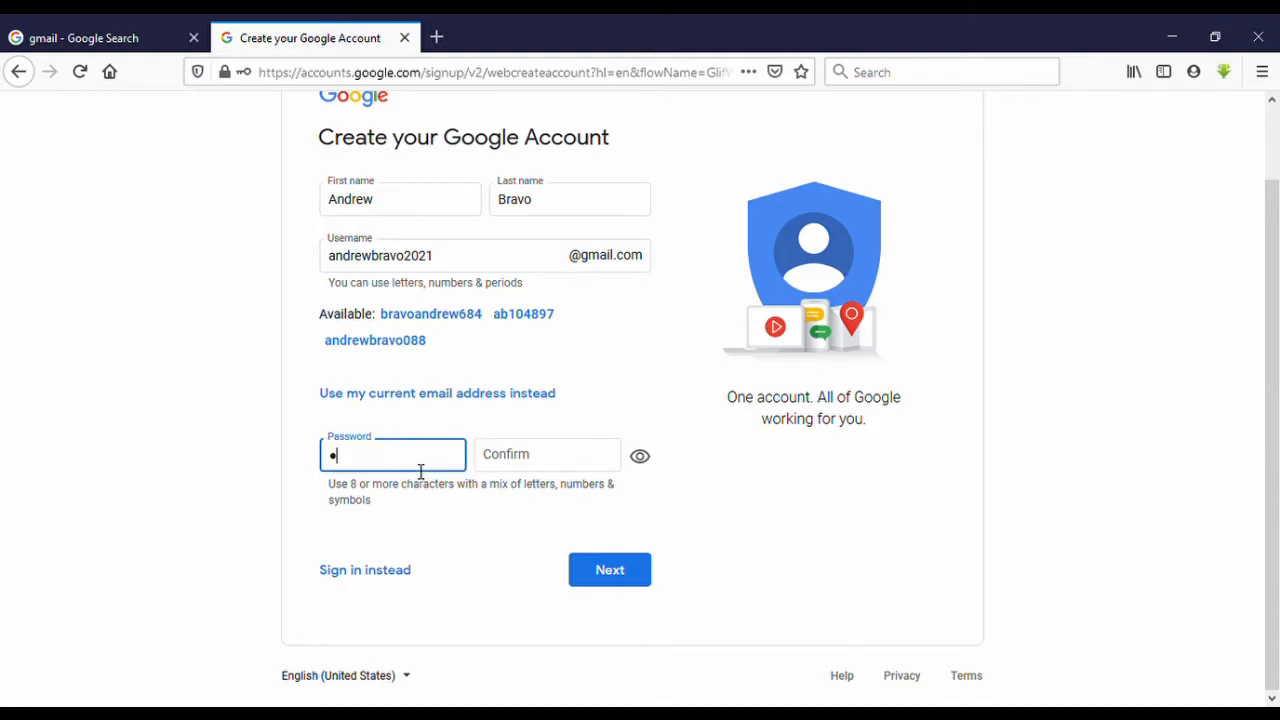
pyautogui.write('xxxx')
pyautogui.write('xxxx')
pyautogui.click(523, 454)
pyautogui.write('xxxxxx')
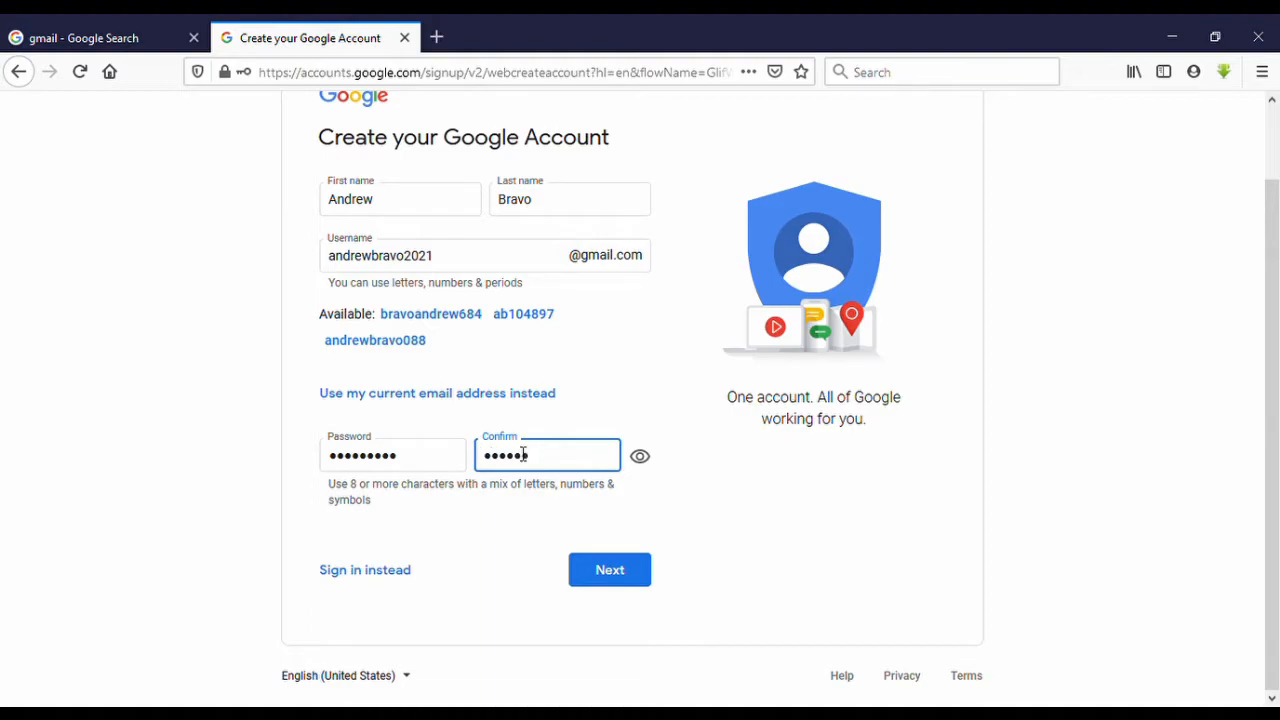
pyautogui.write('xxxx')
pyautogui.scroll(2, 668, 506)
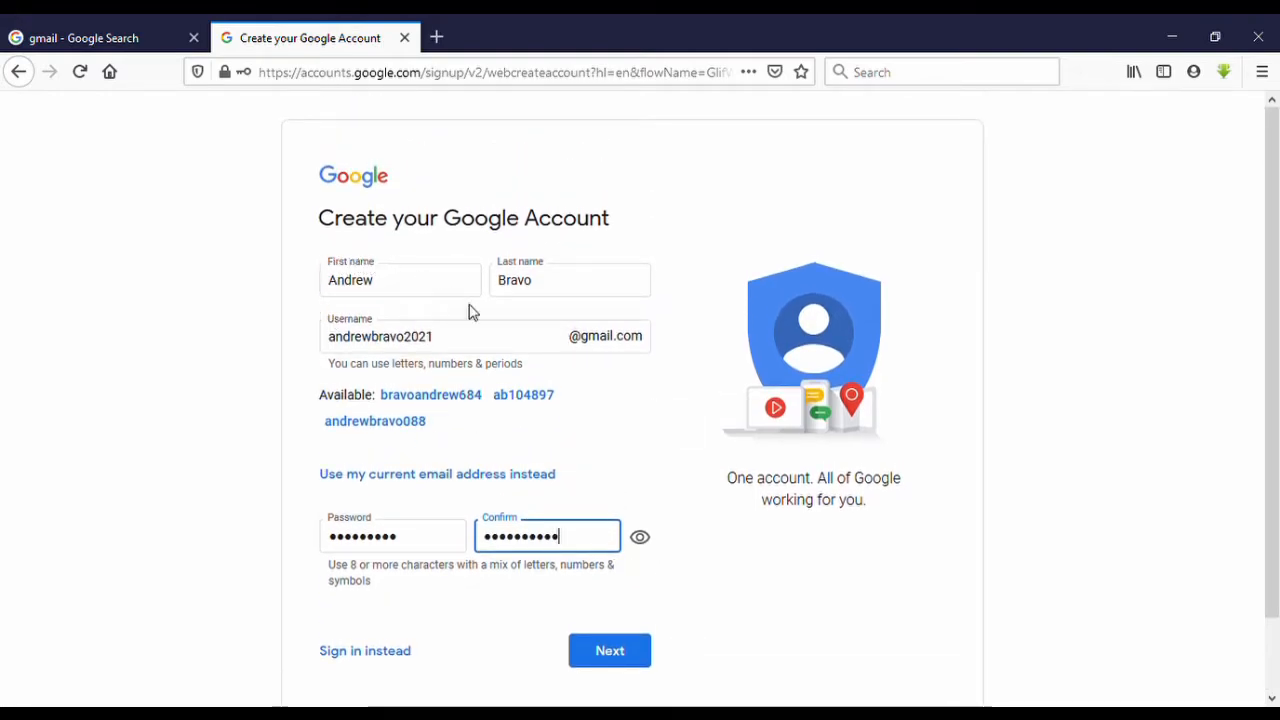
pyautogui.click(612, 652)
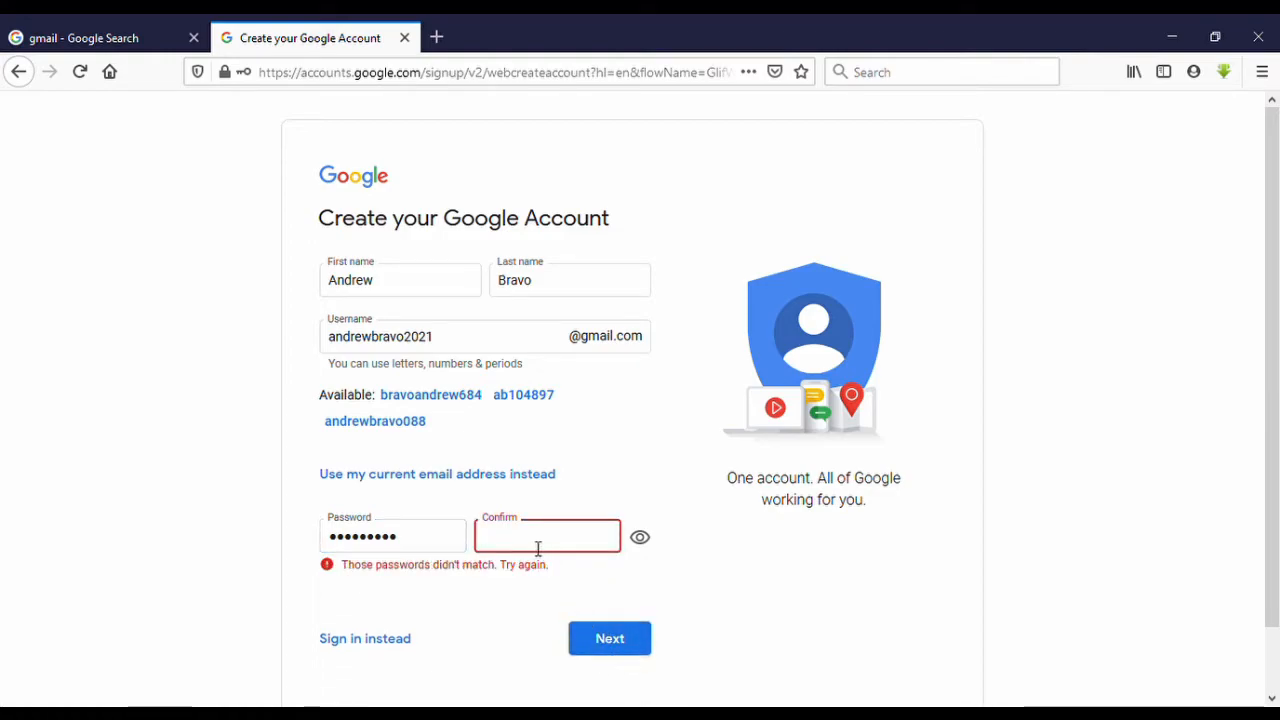
# Step: Replace the password with a new one plus matching confirmation and resubmit the form
pyautogui.click(461, 544)
pyautogui.moveTo(461, 544); pyautogui.dragTo(253, 547)
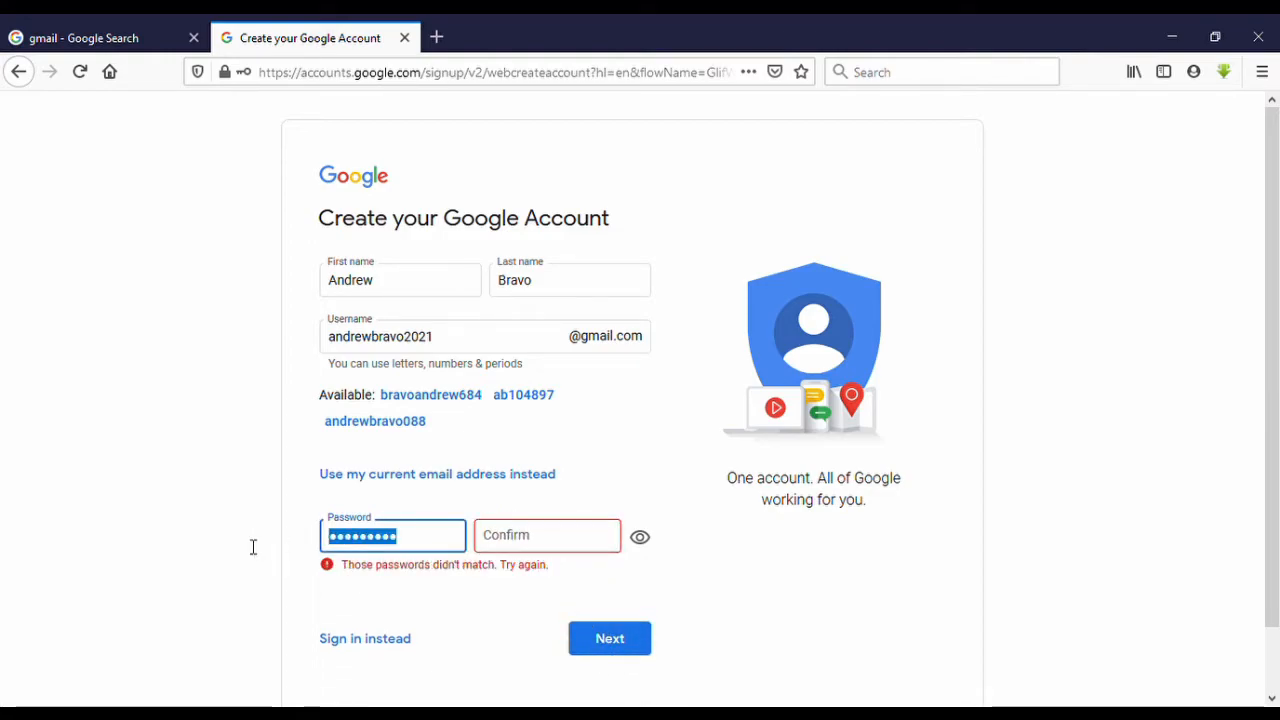
pyautogui.press('BackSpace')
pyautogui.click(240, 565)
pyautogui.click(347, 547)
pyautogui.write('••••••')
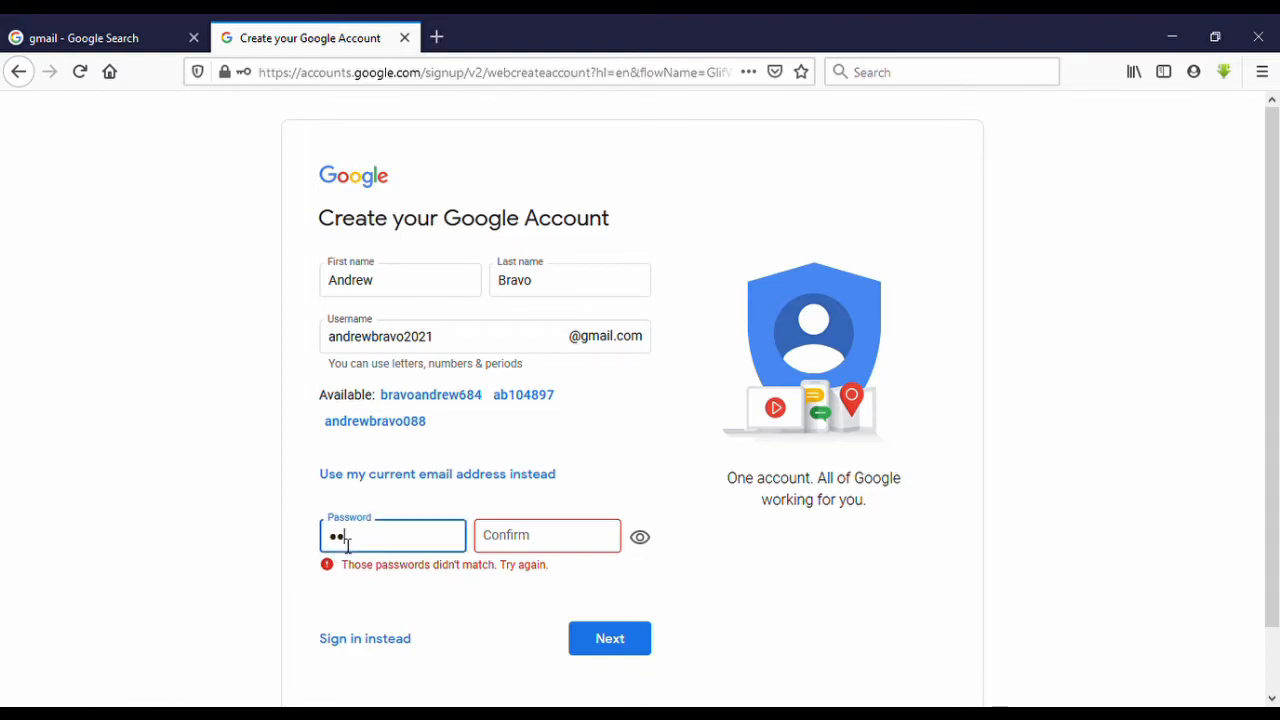
pyautogui.write('••')
pyautogui.click(522, 546)
pyautogui.write('•••')
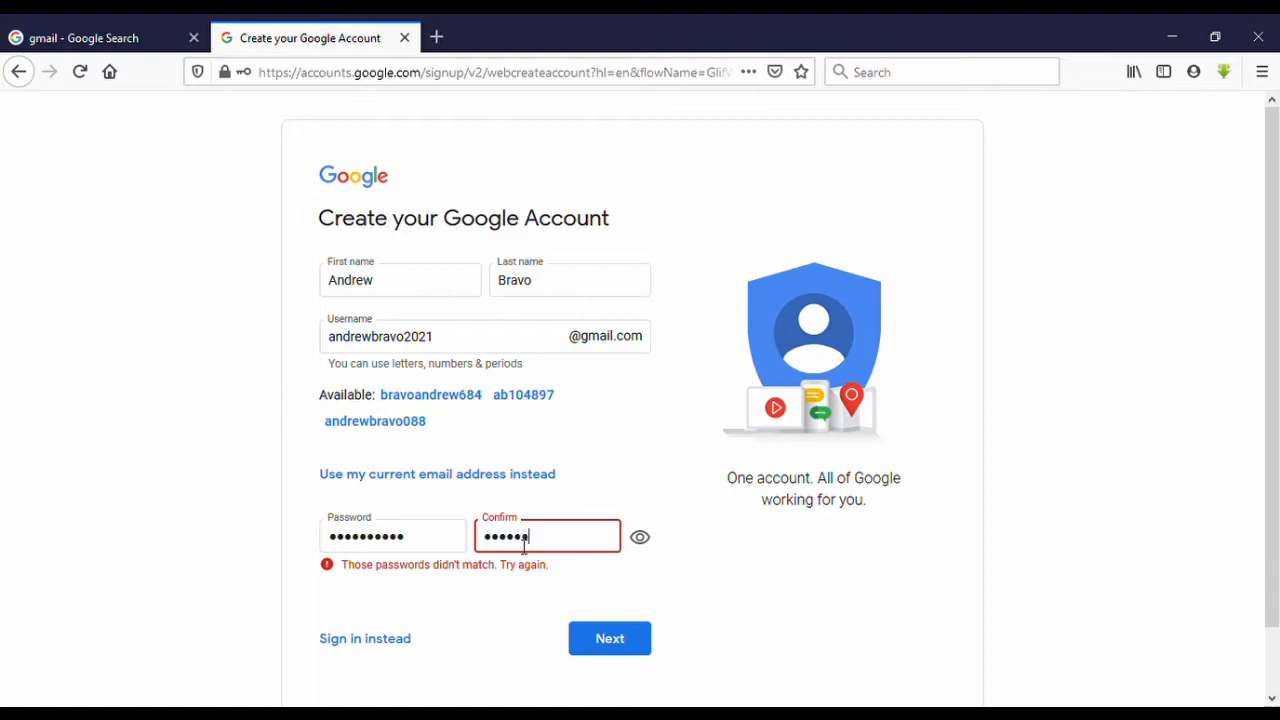
pyautogui.write('••••••••')
pyautogui.click(645, 634)
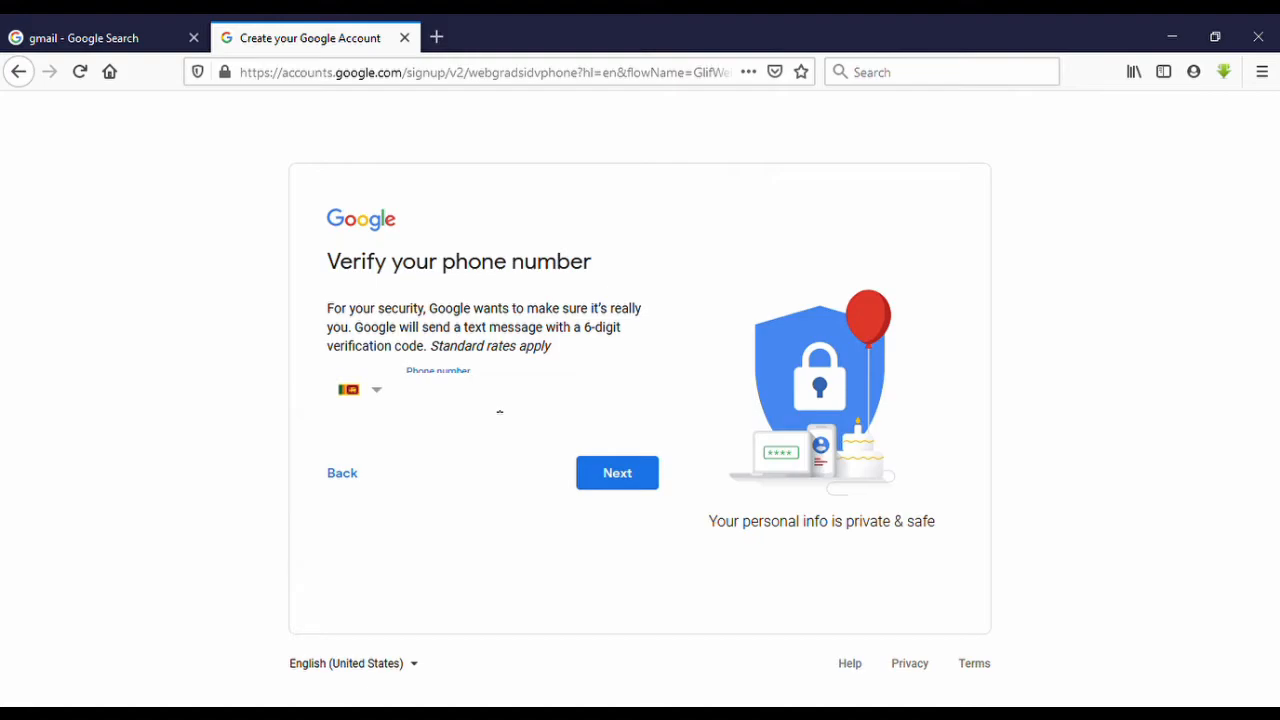
# Step: Request a verification code for the phone number and verify it with the texted code
pyautogui.click(616, 494)
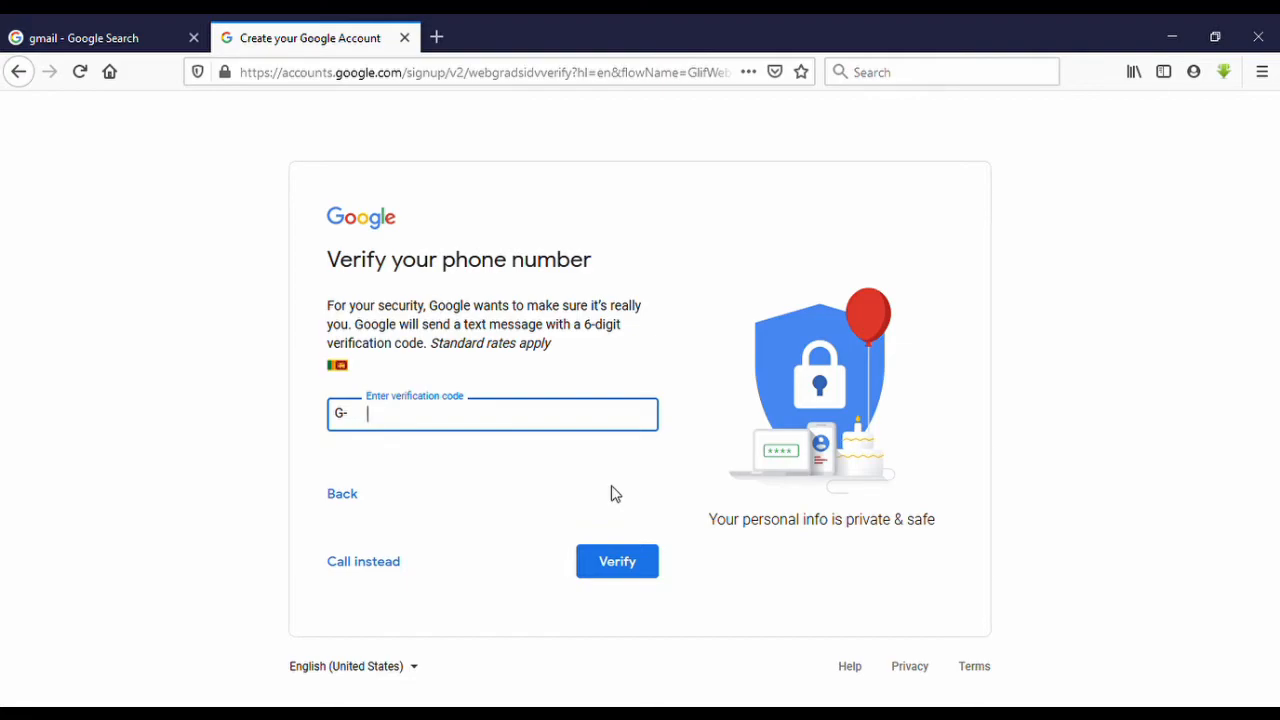
pyautogui.click(620, 561)
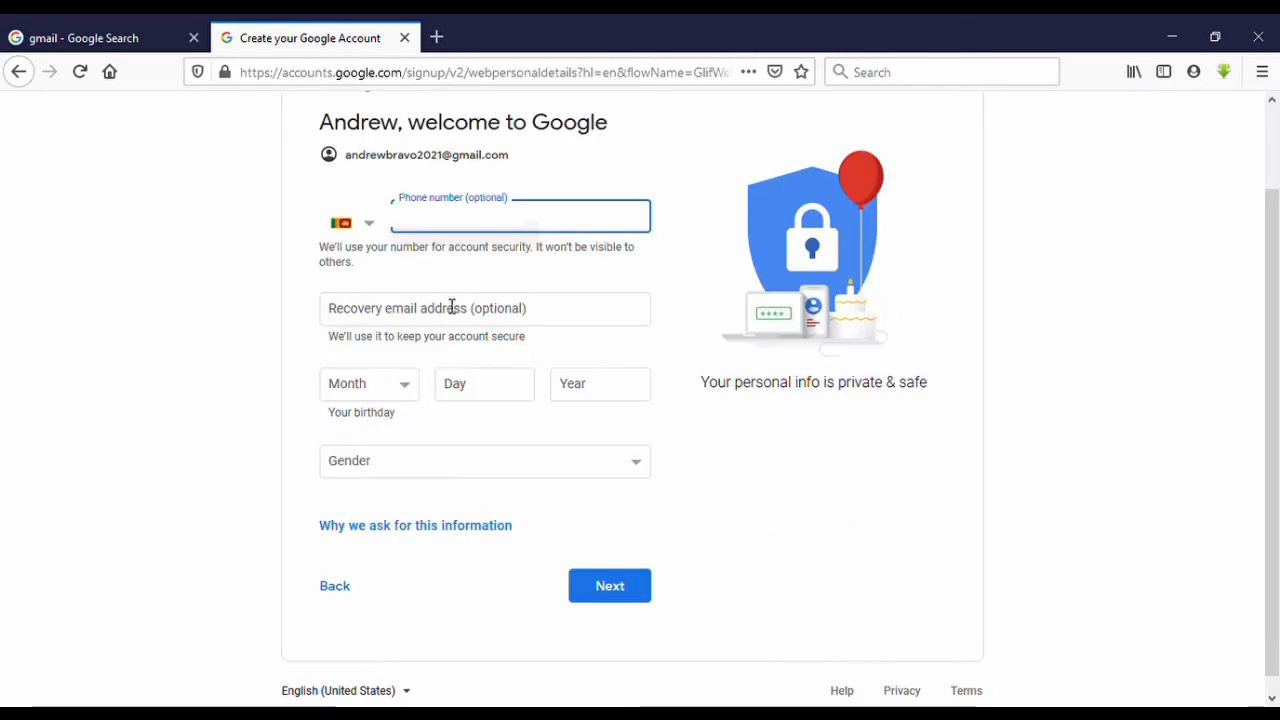
# Step: Set the birthday to March 01, 2000 and gender to Male, then submit the details
pyautogui.click(597, 391)
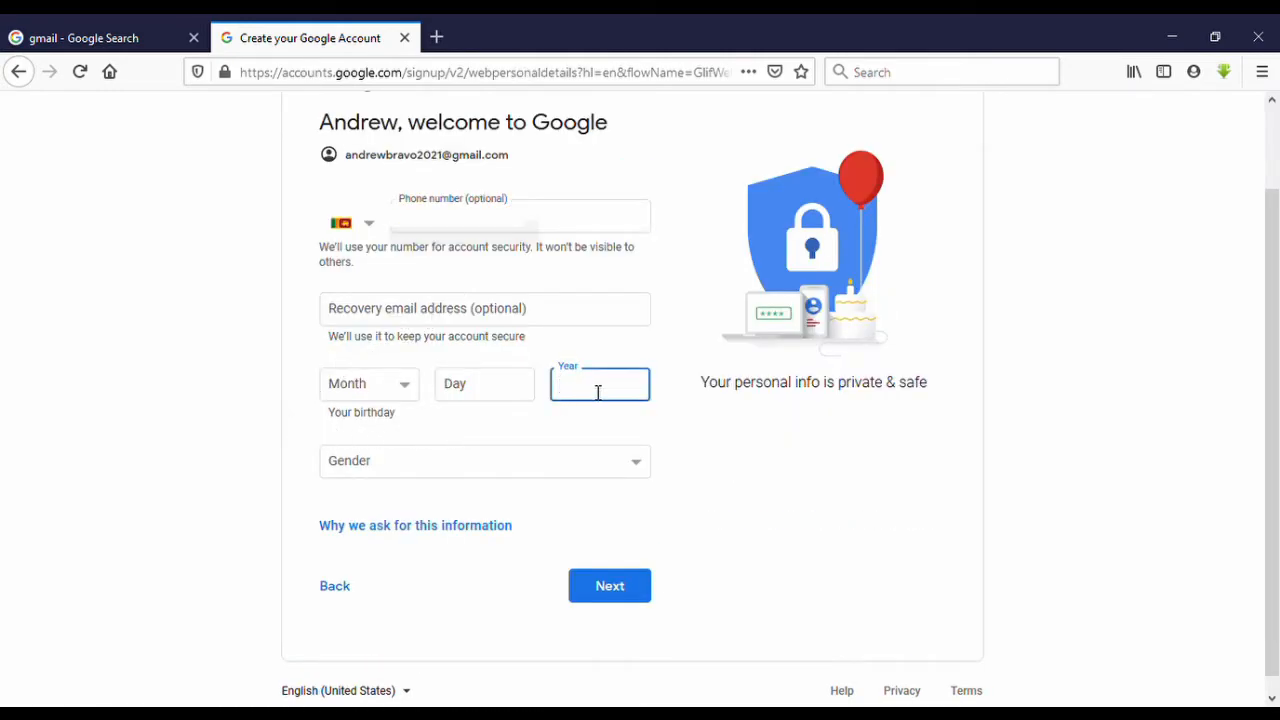
pyautogui.write('202')
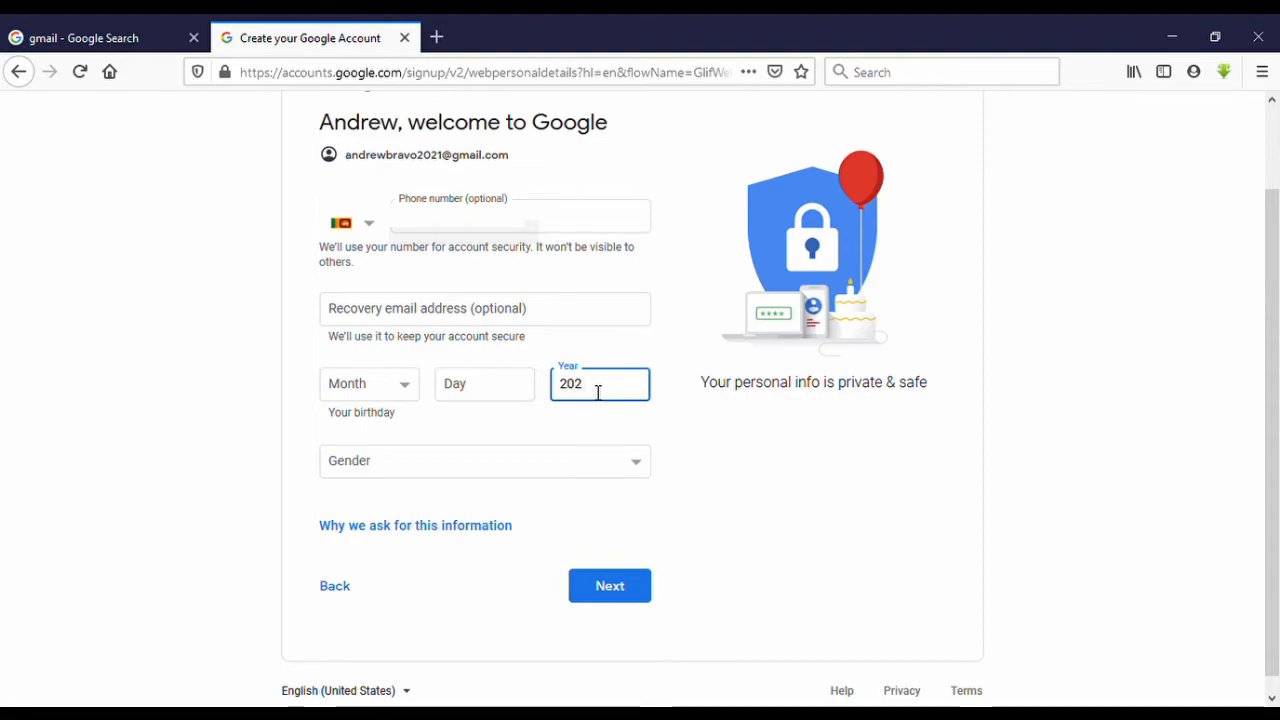
pyautogui.write('00')
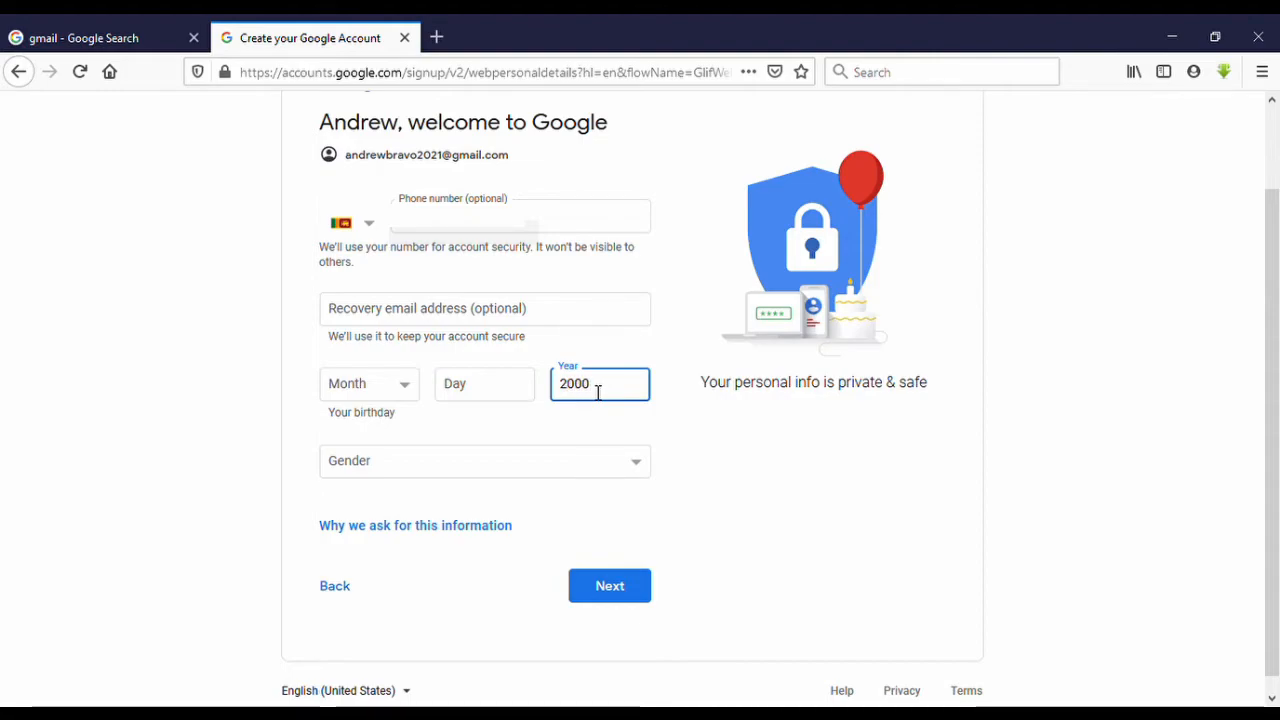
pyautogui.click(506, 387)
pyautogui.write('01')
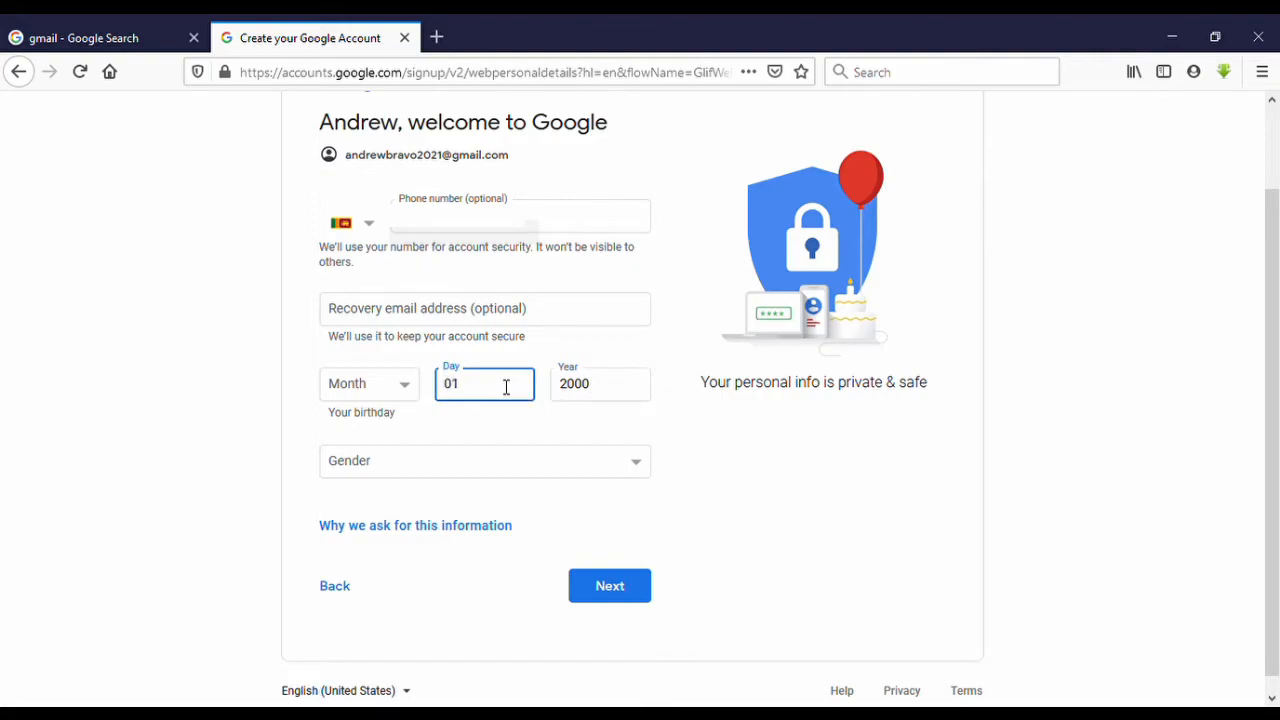
pyautogui.click(393, 392)
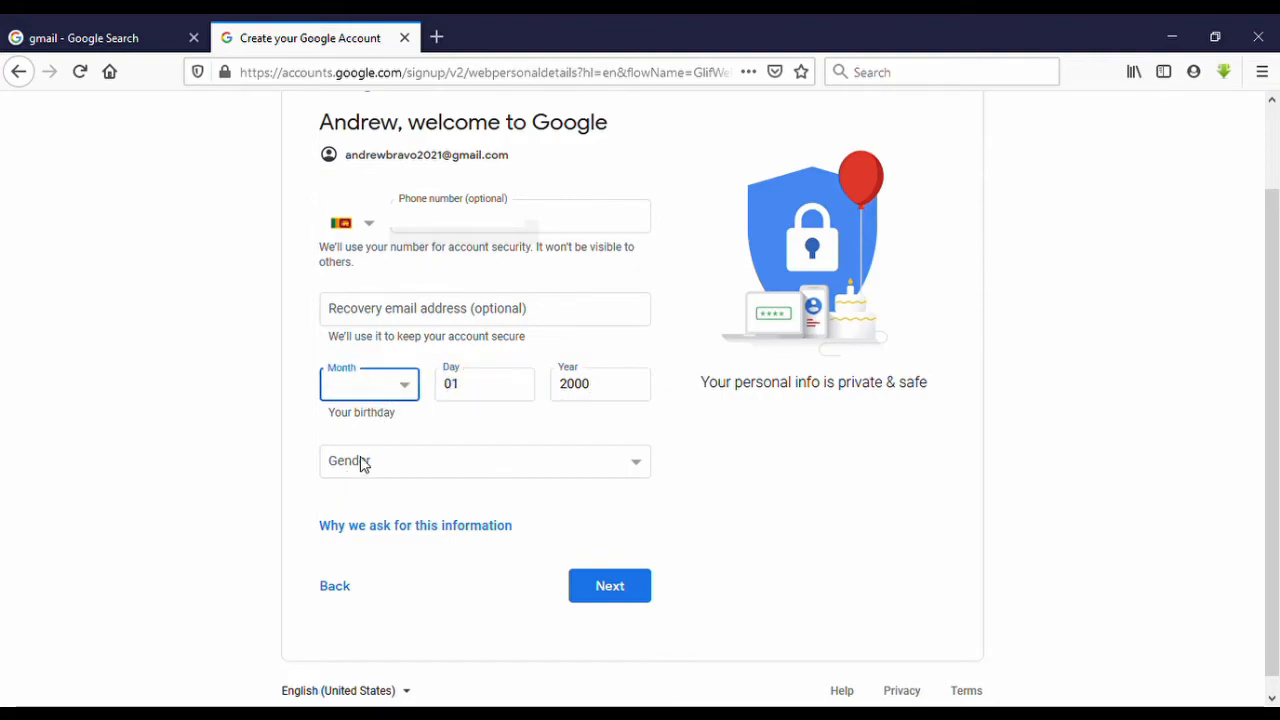
pyautogui.click(407, 474)
pyautogui.click(337, 531)
pyautogui.click(612, 588)
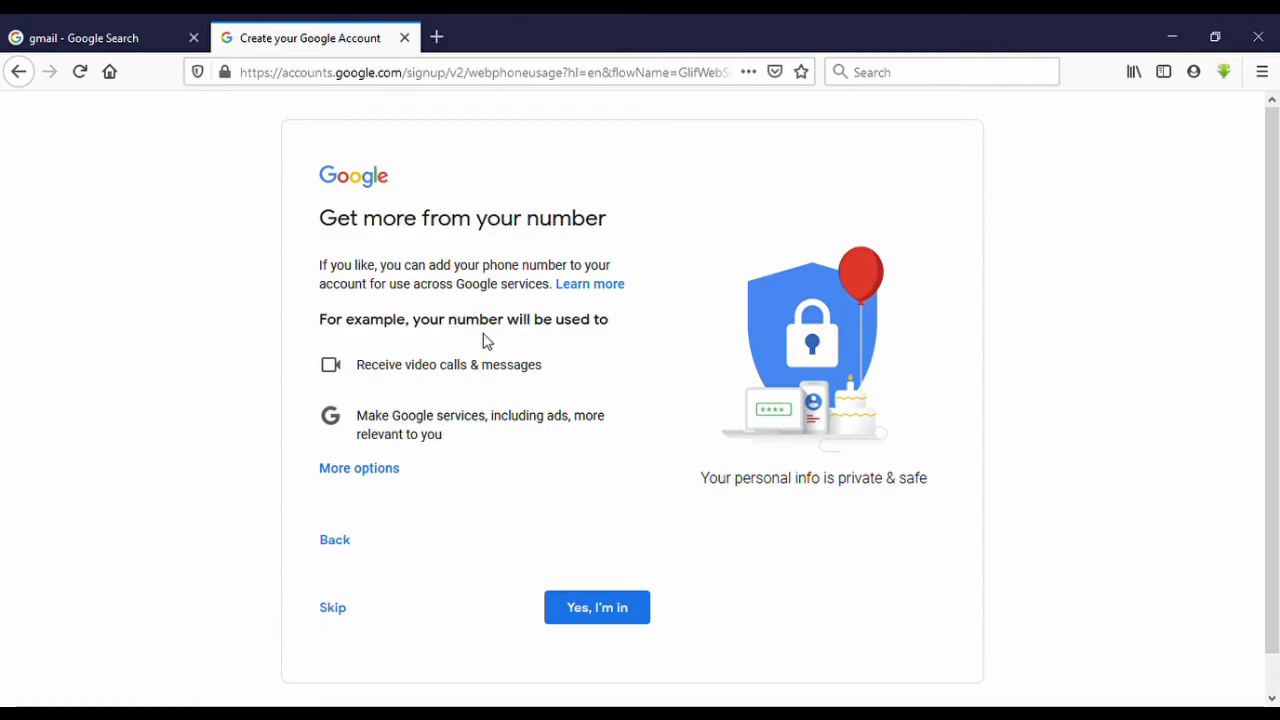
# Step: Skip linking the phone number to other services and agree to the Privacy and Terms
pyautogui.click(345, 614)
pyautogui.scroll(-10, 634, 470)
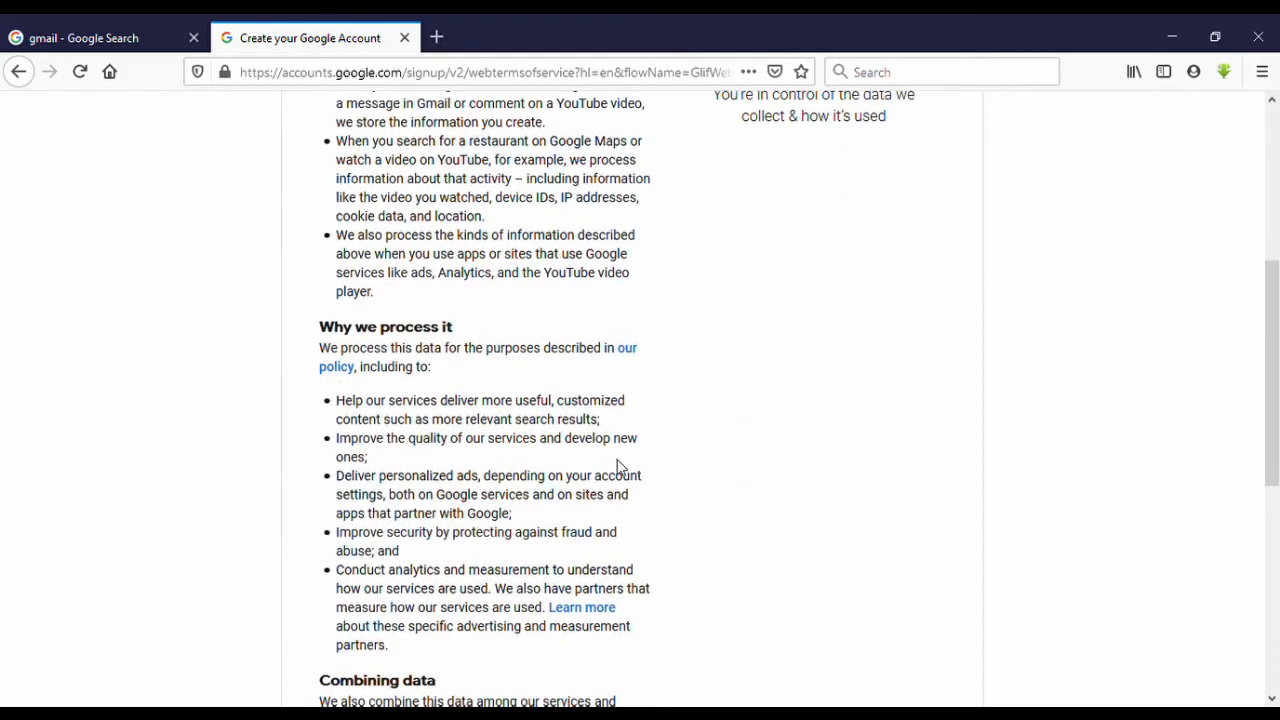
pyautogui.scroll(10, 520, 500)
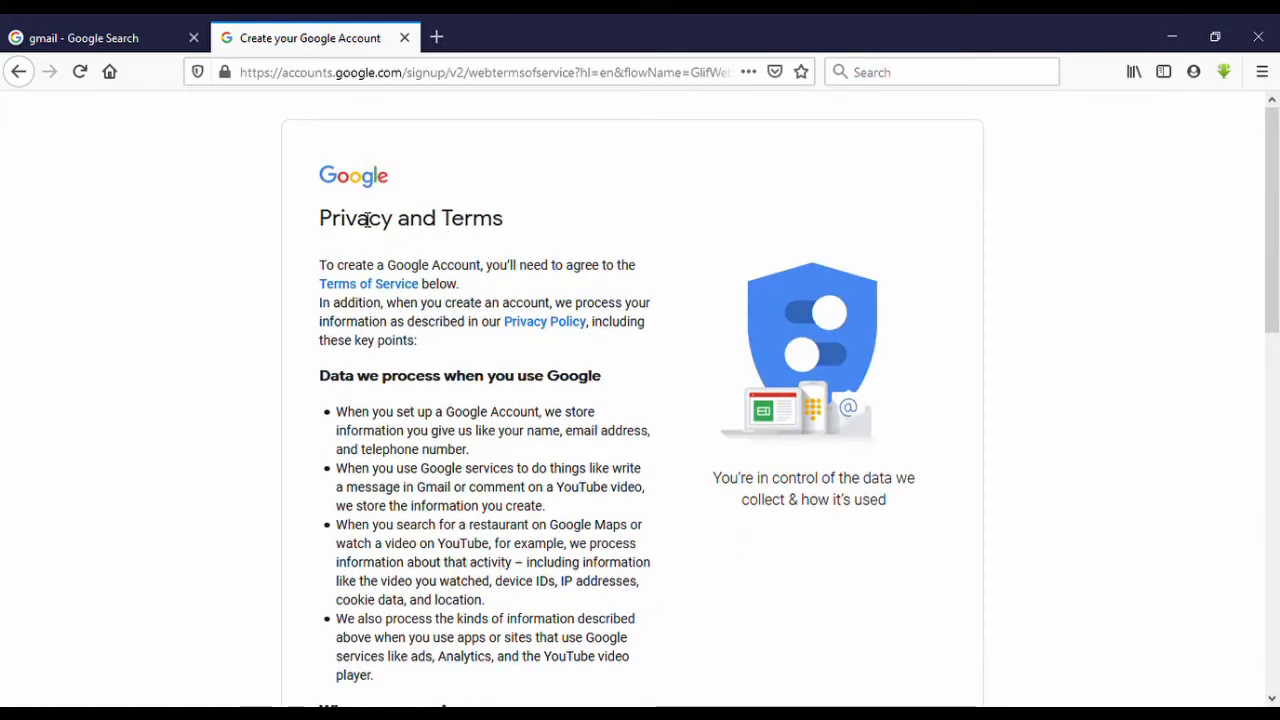
pyautogui.scroll(-6, 494, 243)
pyautogui.scroll(-2, 510, 290)
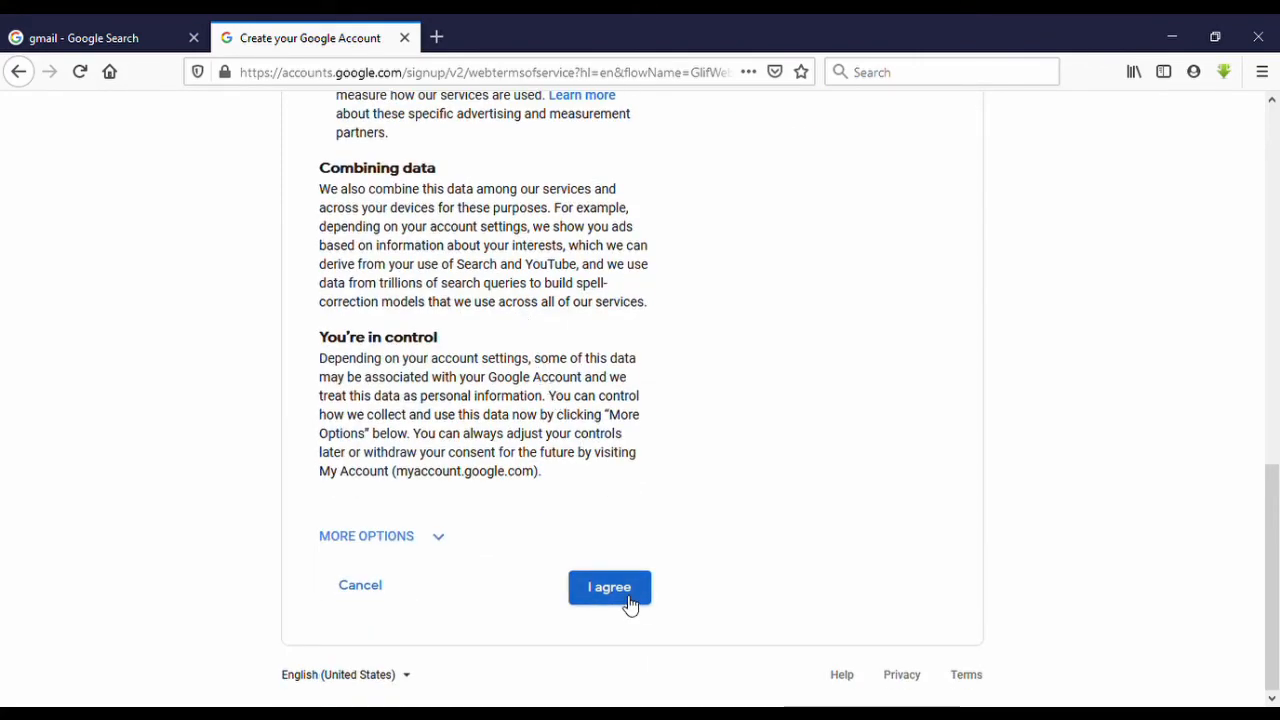
pyautogui.click(627, 603)
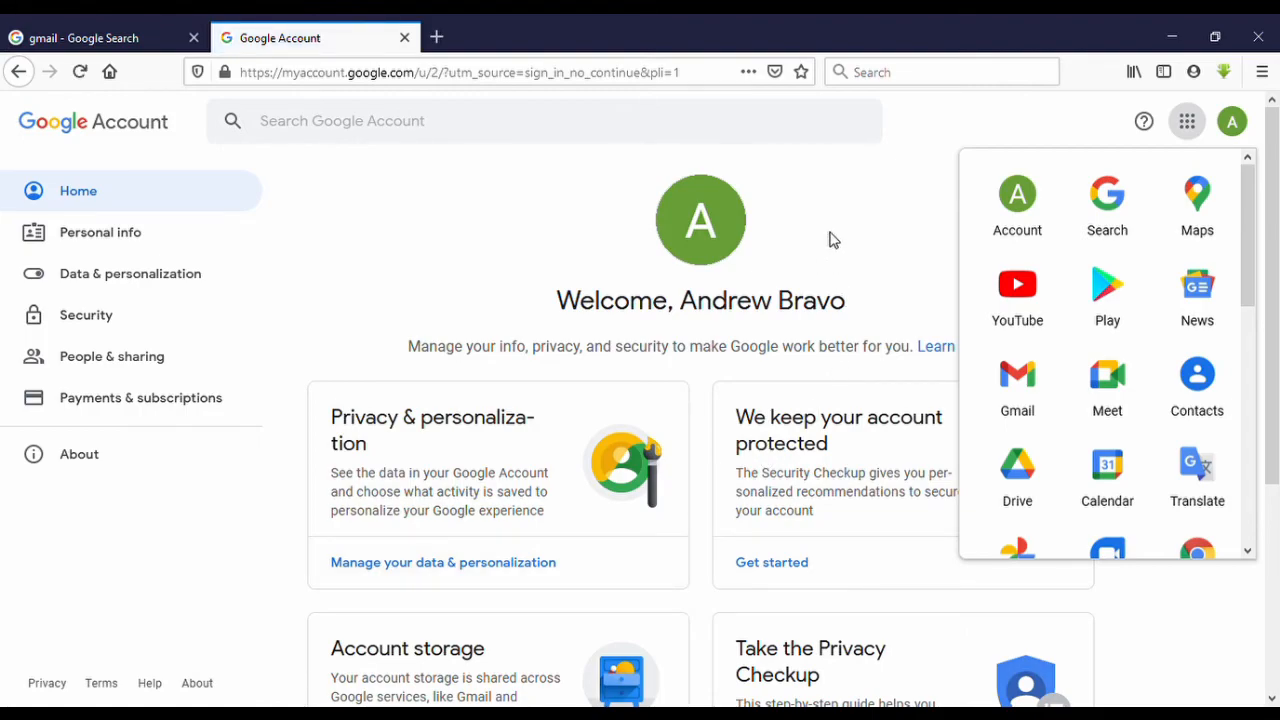
pyautogui.click(907, 200)
pyautogui.scroll(-3, 934, 417)
pyautogui.scroll(3, 934, 417)
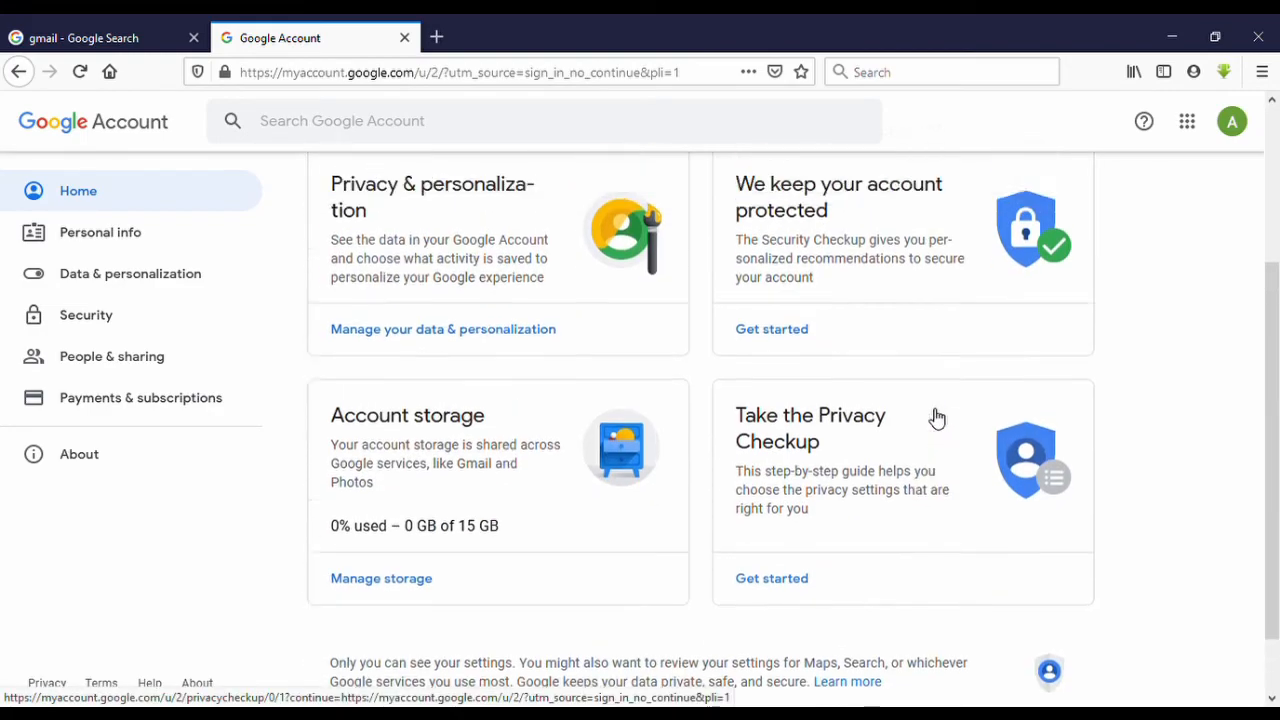
pyautogui.scroll(-3, 597, 500)
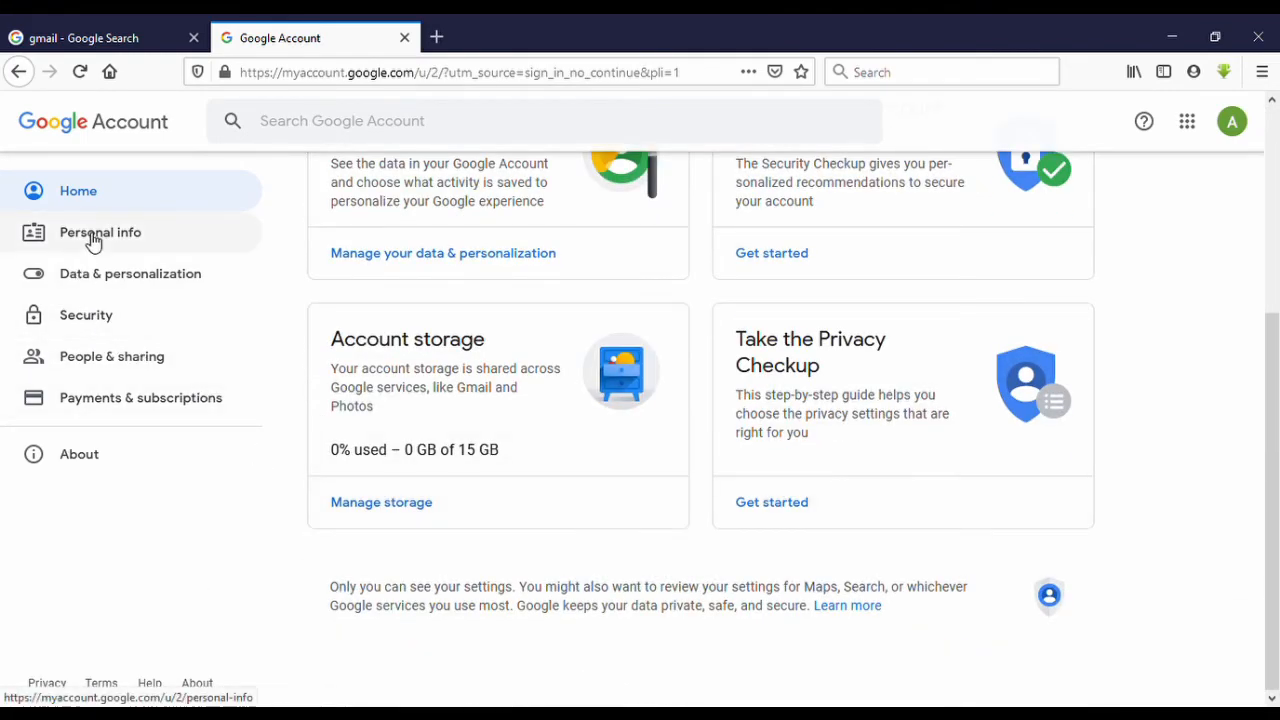
pyautogui.scroll(3, 650, 449)
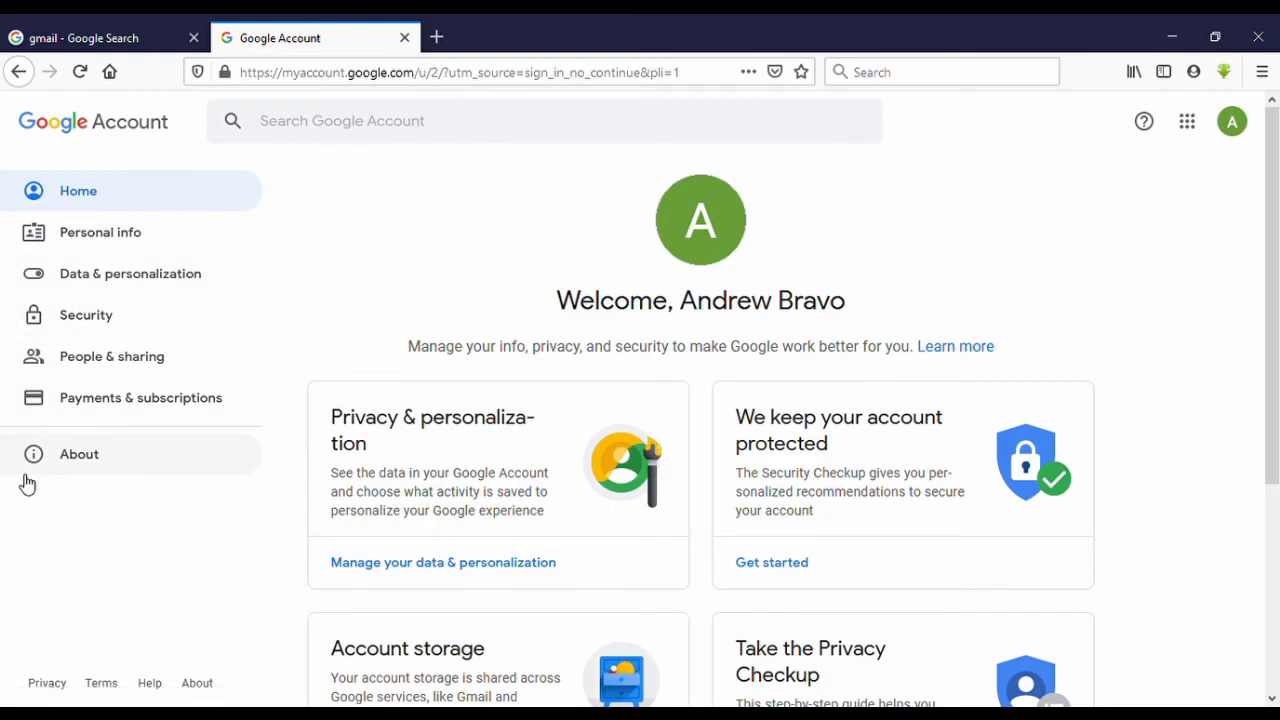
pyautogui.scroll(-3, 834, 489)
pyautogui.scroll(3, 829, 486)
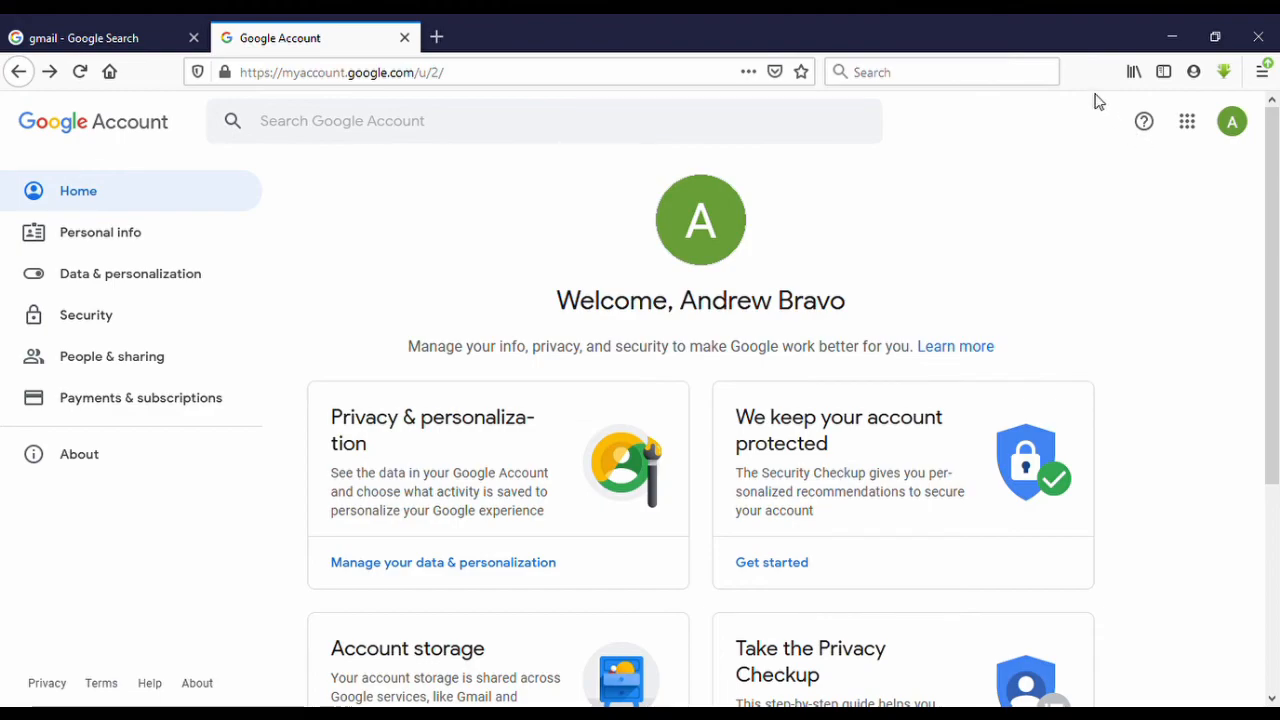
pyautogui.click(1188, 121)
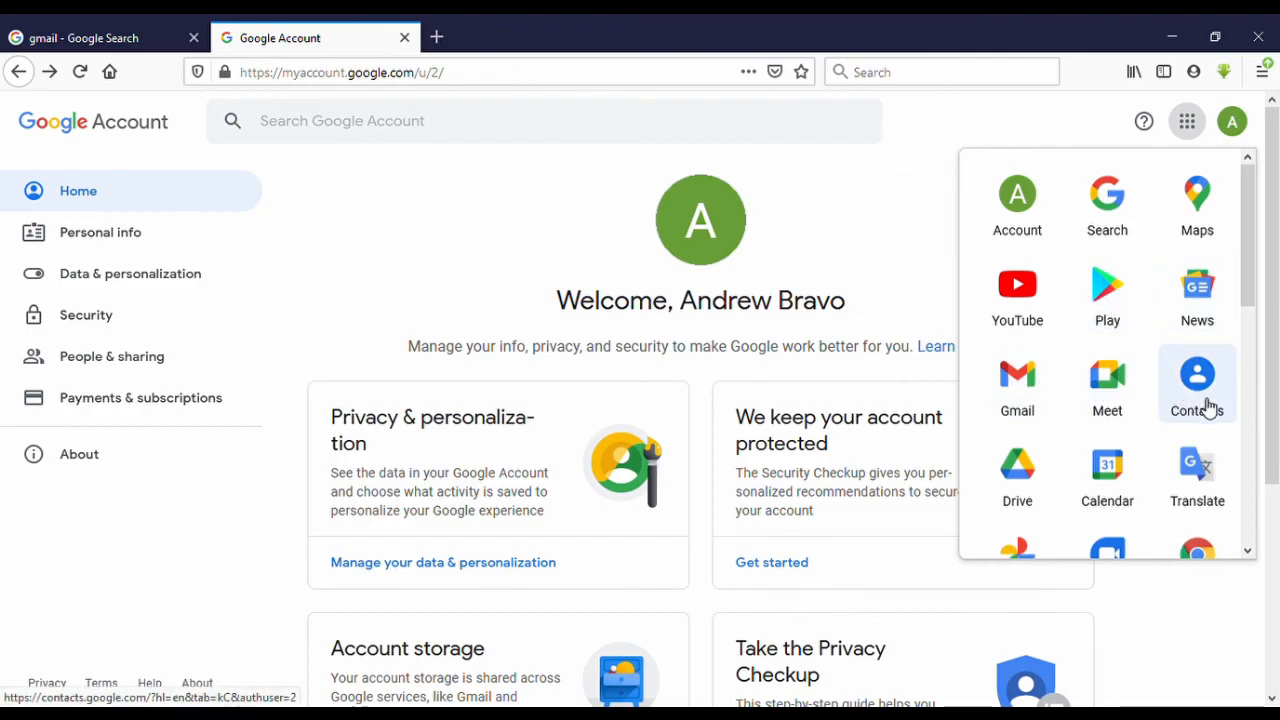
pyautogui.scroll(-3, 1094, 489)
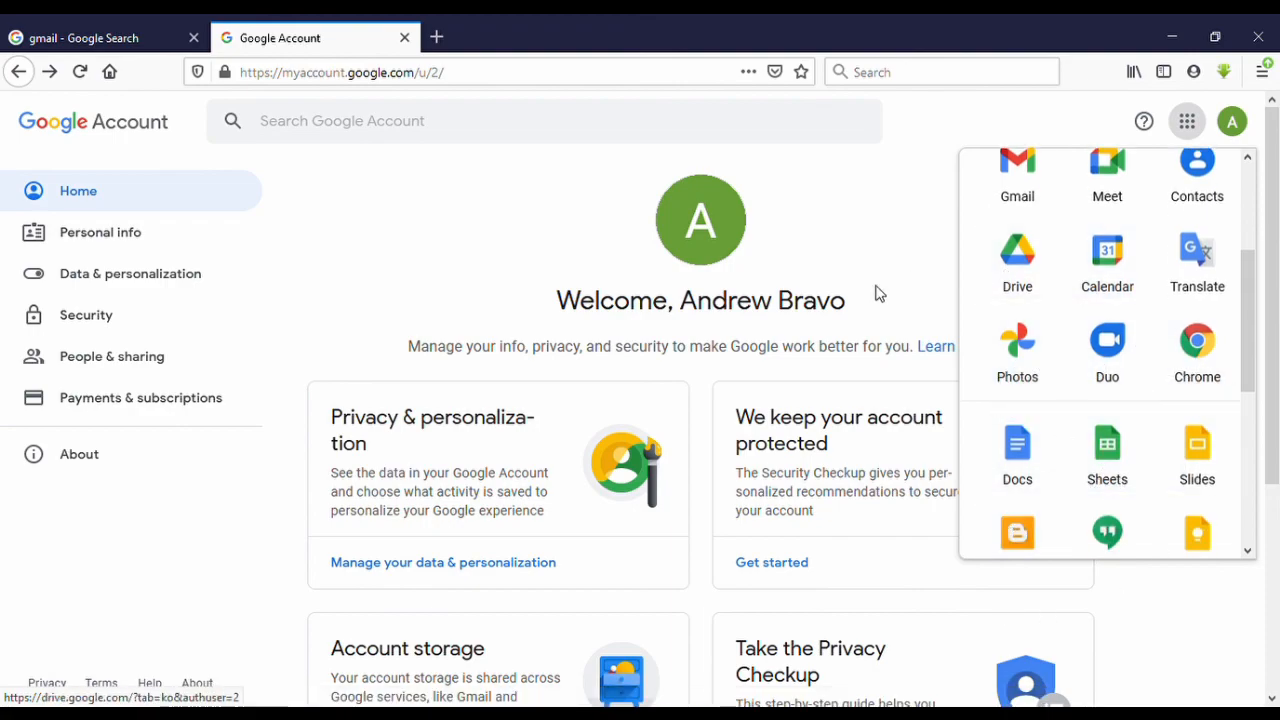
pyautogui.scroll(3, 1078, 295)
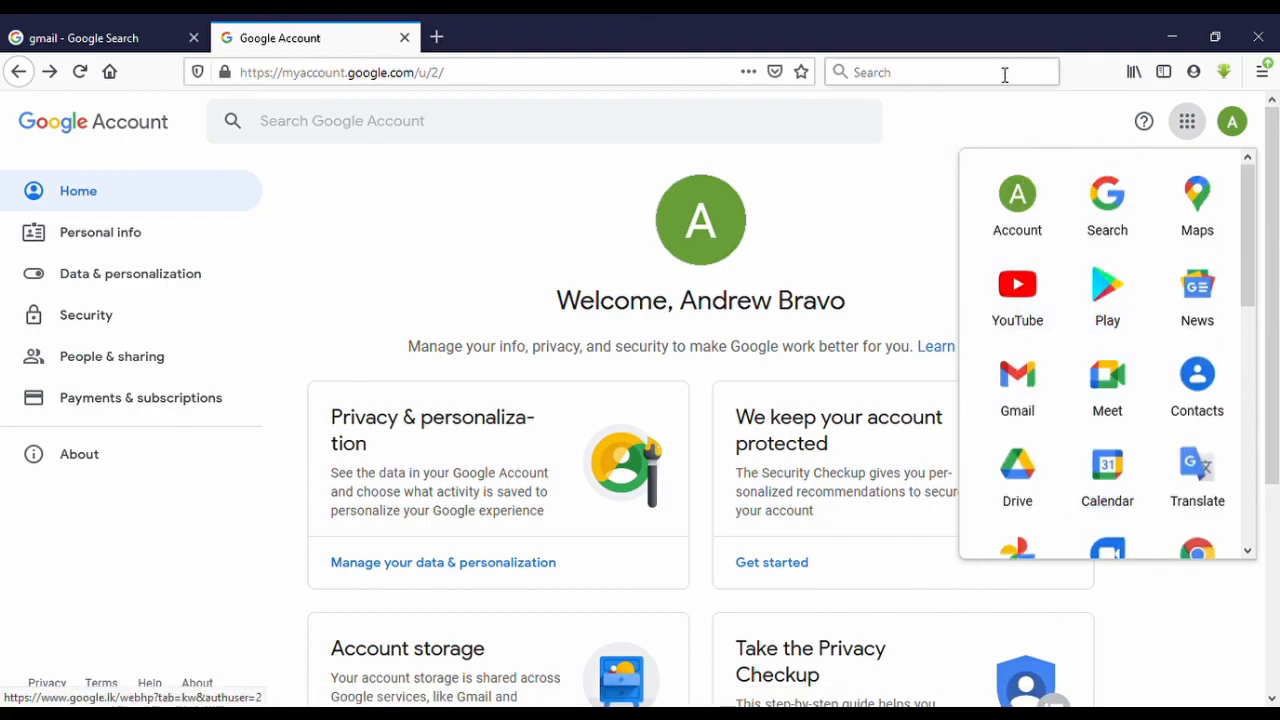